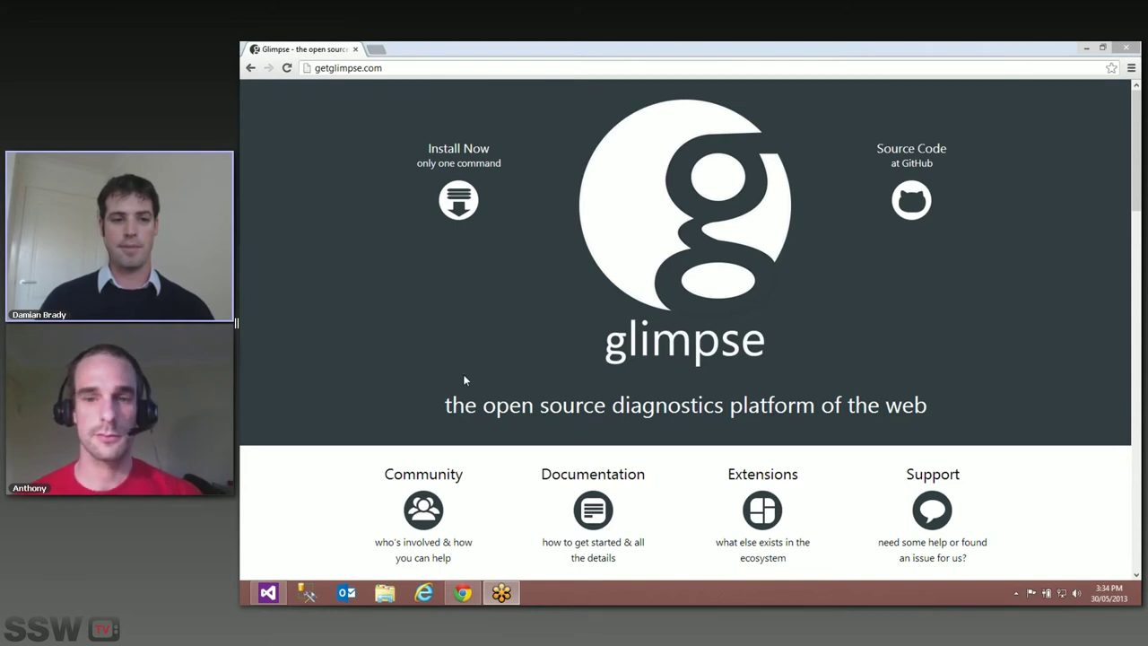
Switch to Visual Studio and open the NuGet package manager for the Glimpse.Mvc3.MusicStore.Sample project.
left_click(268, 592)
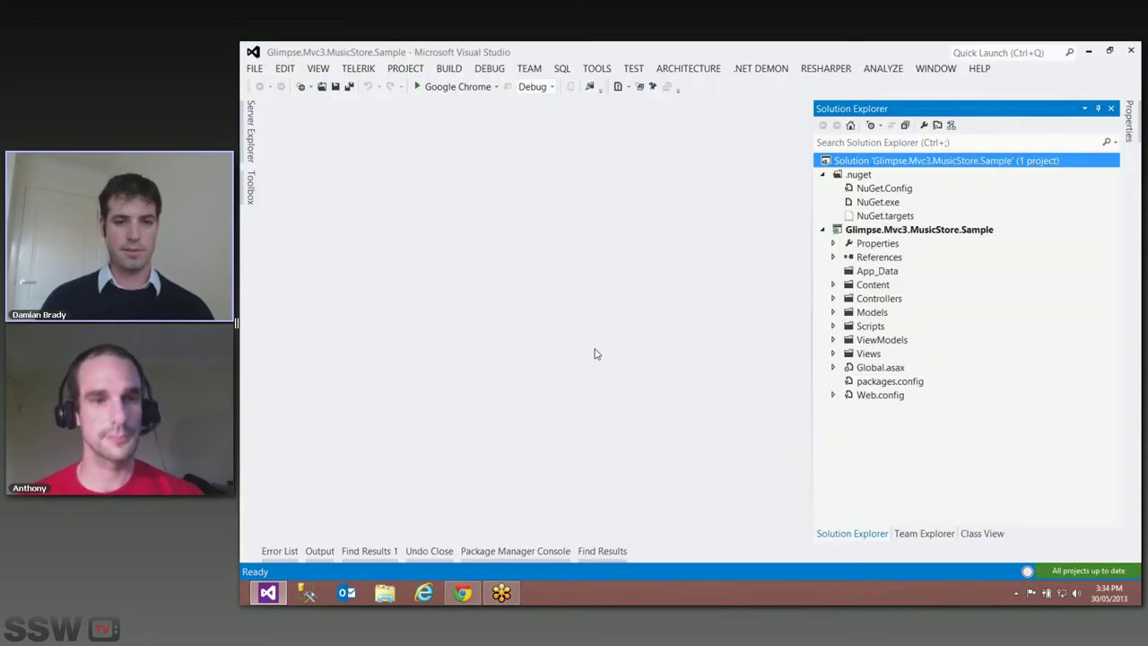
left_click(907, 231)
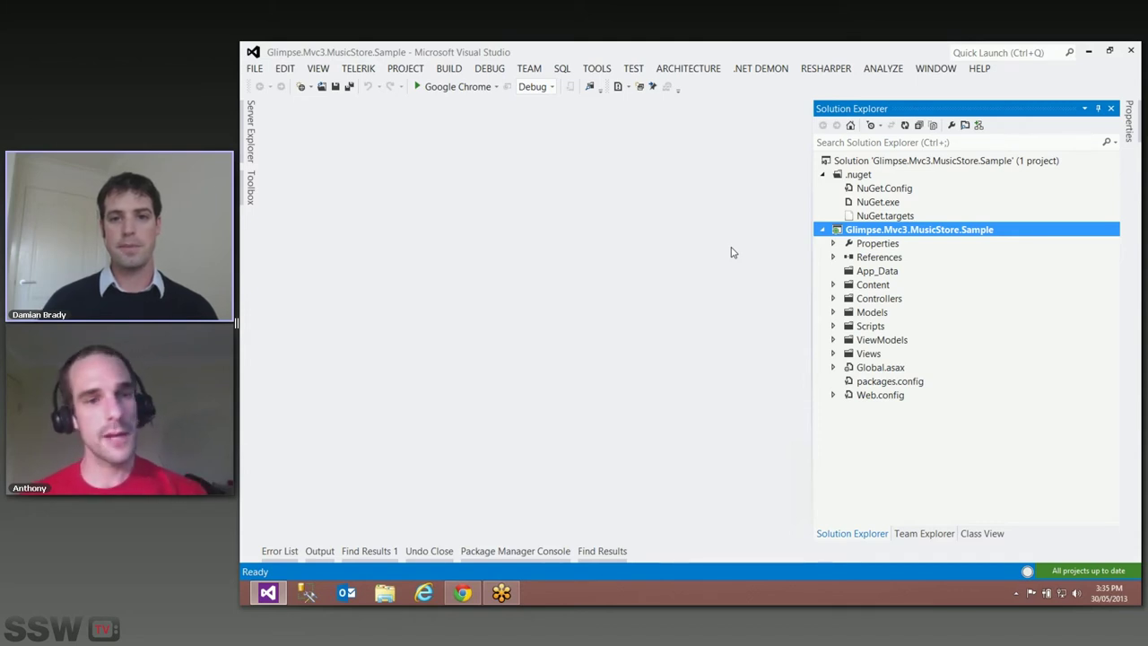
right_click(905, 235)
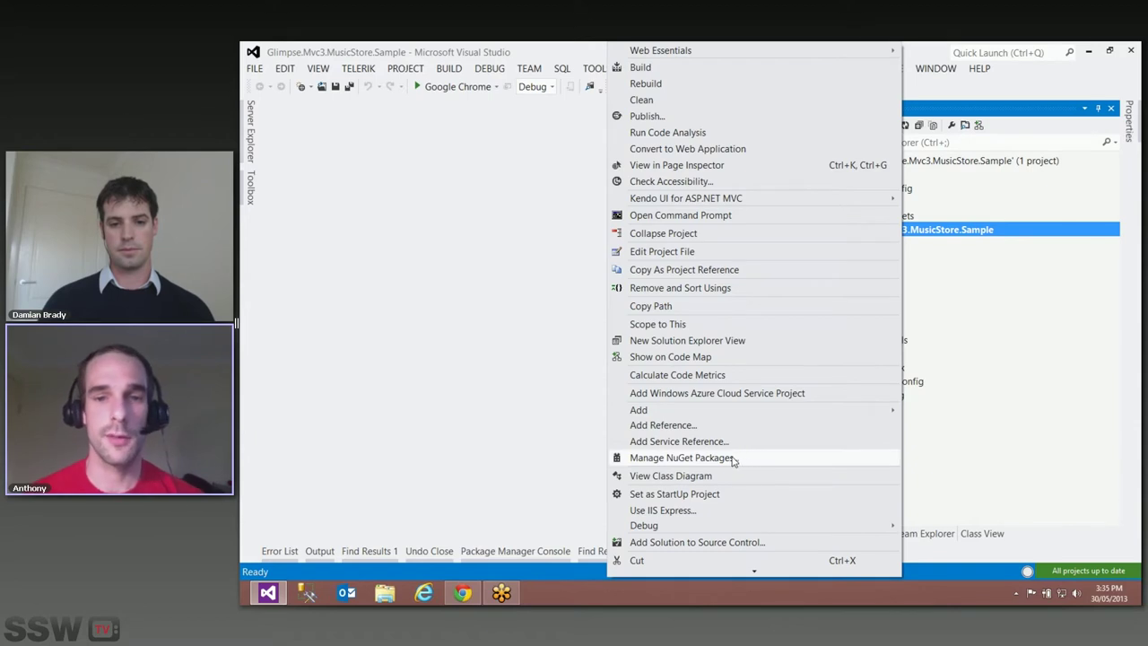
left_click(681, 457)
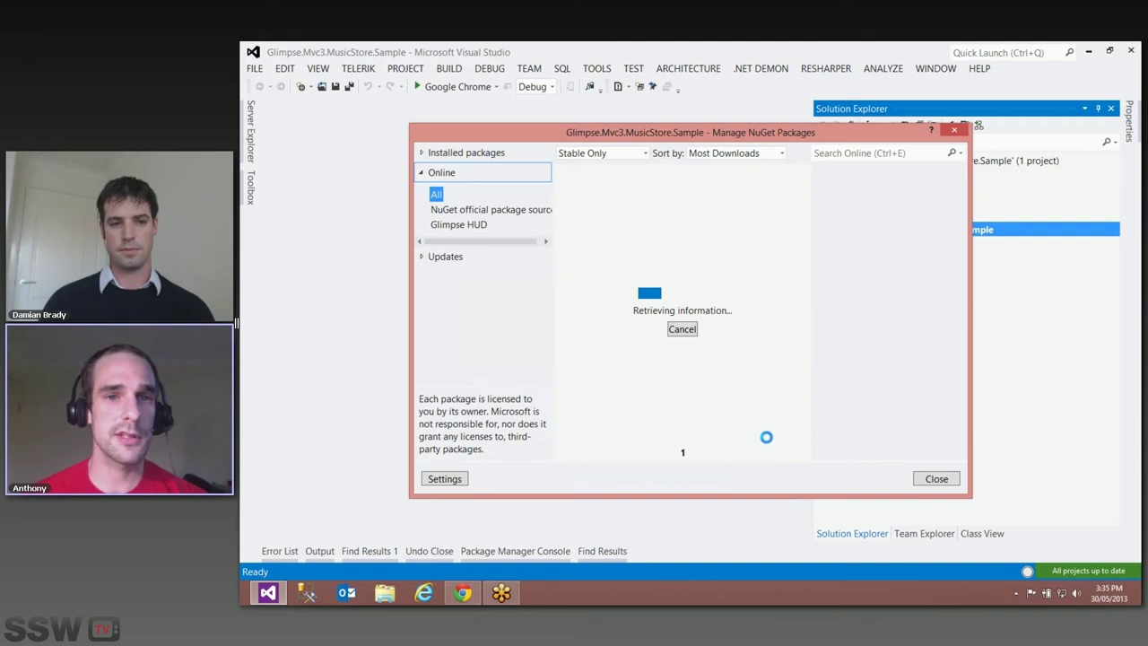
Search the online packages for "glimpse" and install the Glimpse Mvc3 package.
left_click(854, 154)
type("gl")
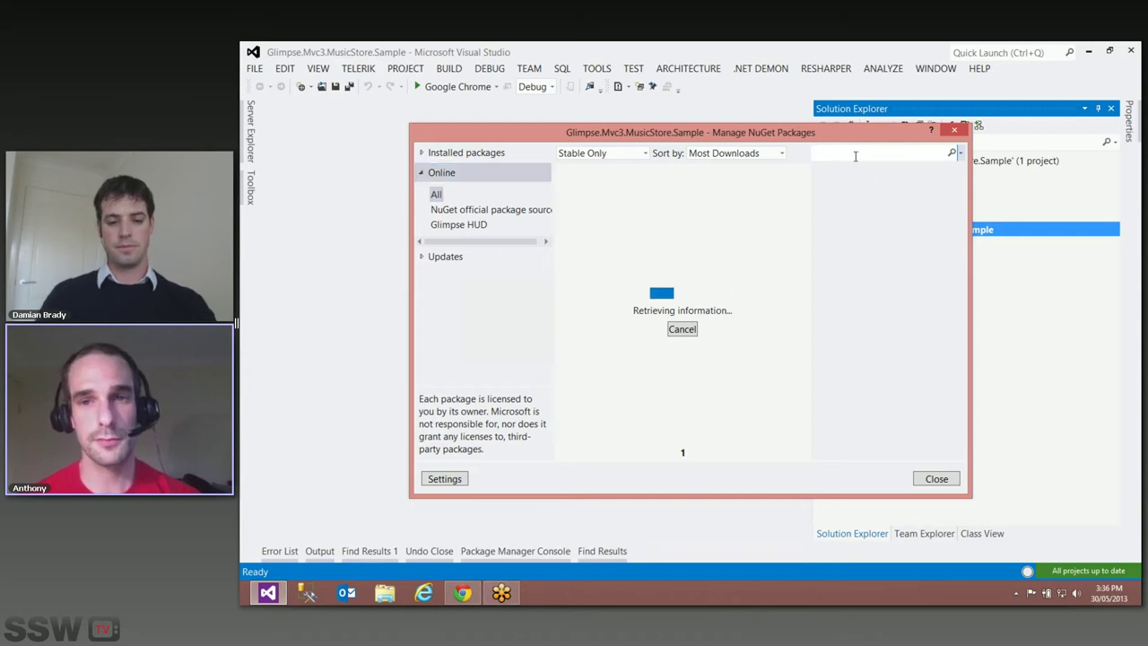
type("impse")
key("Return")
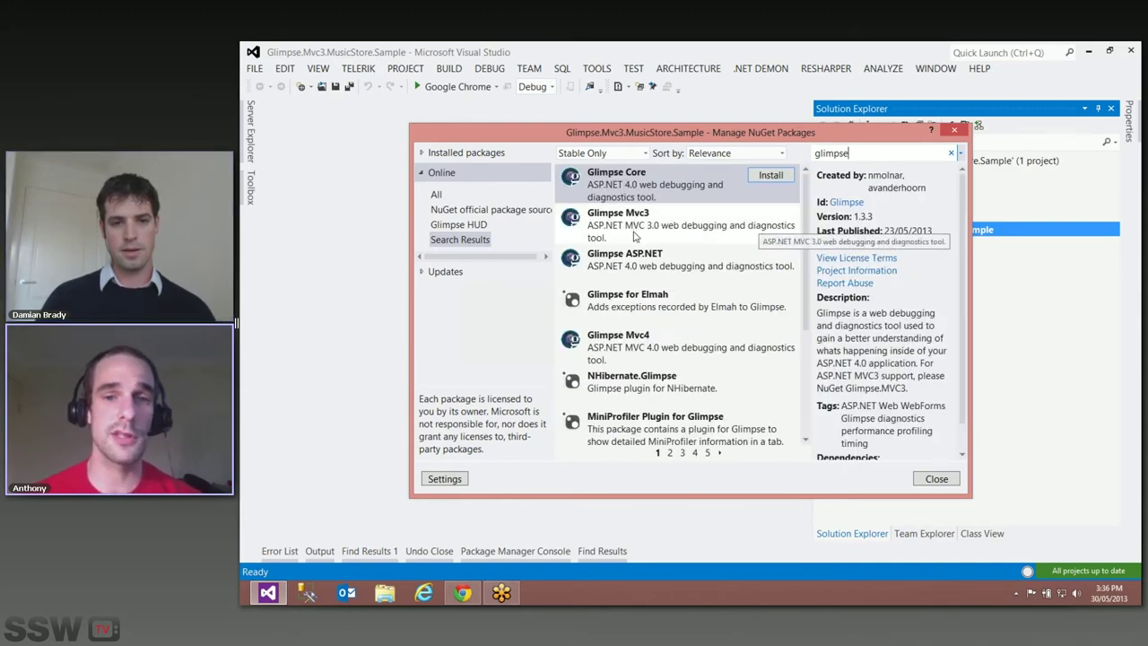
left_click(634, 235)
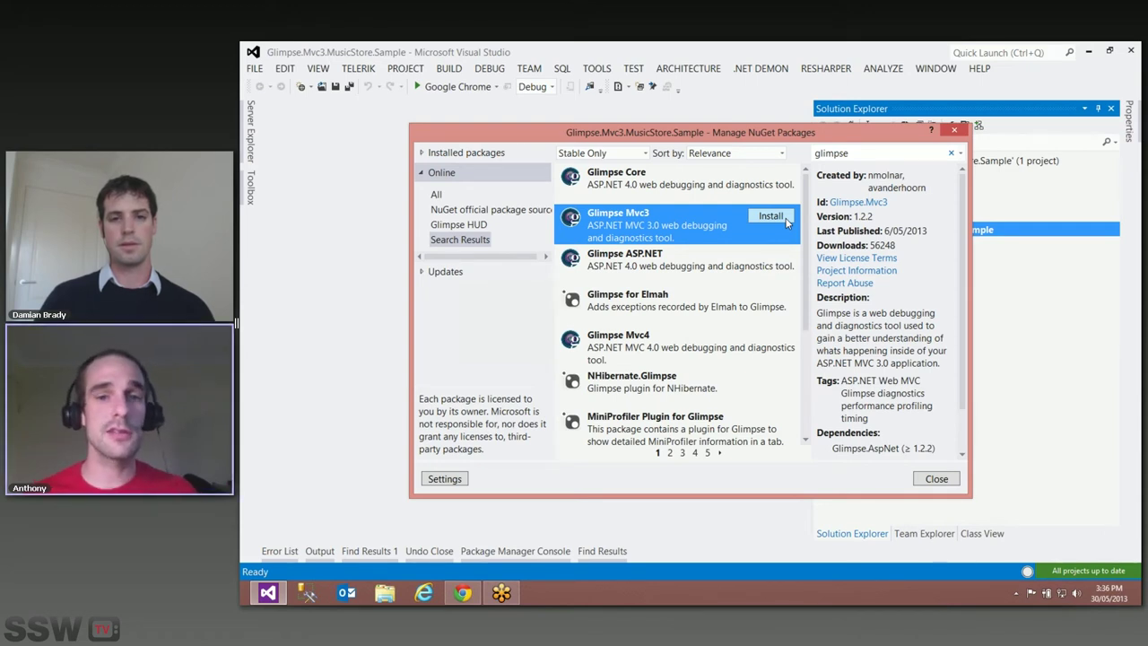
left_click(783, 220)
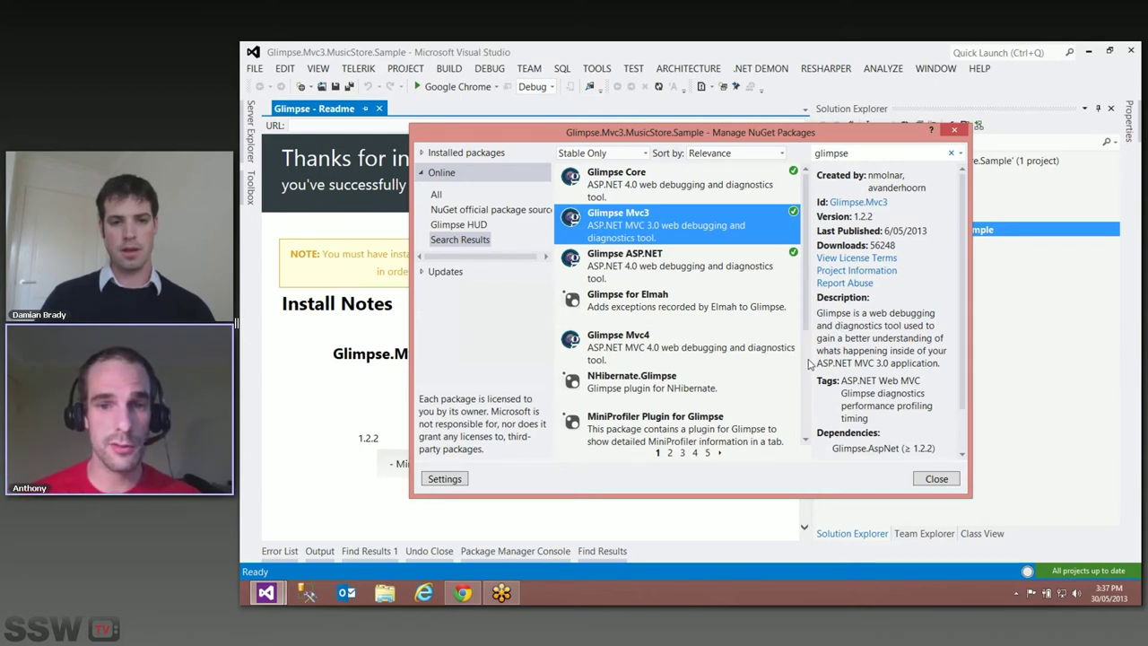
Browse the other Glimpse packages and refine the package search to "glimpse ef4.3".
scroll(808, 363, "down", 3)
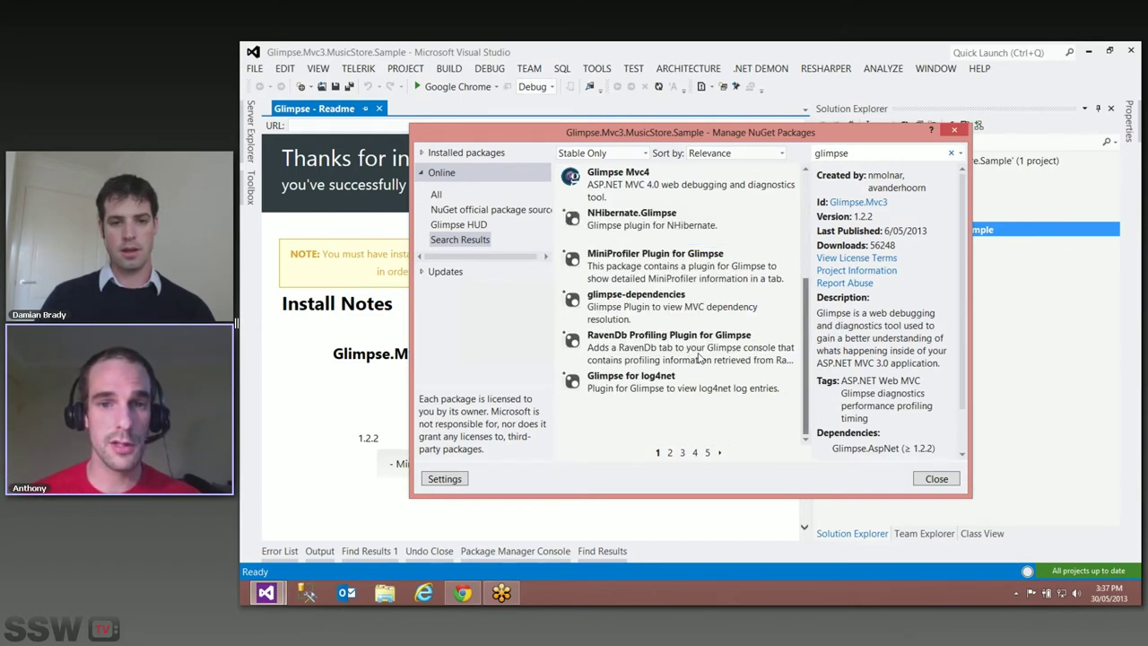
left_click(670, 453)
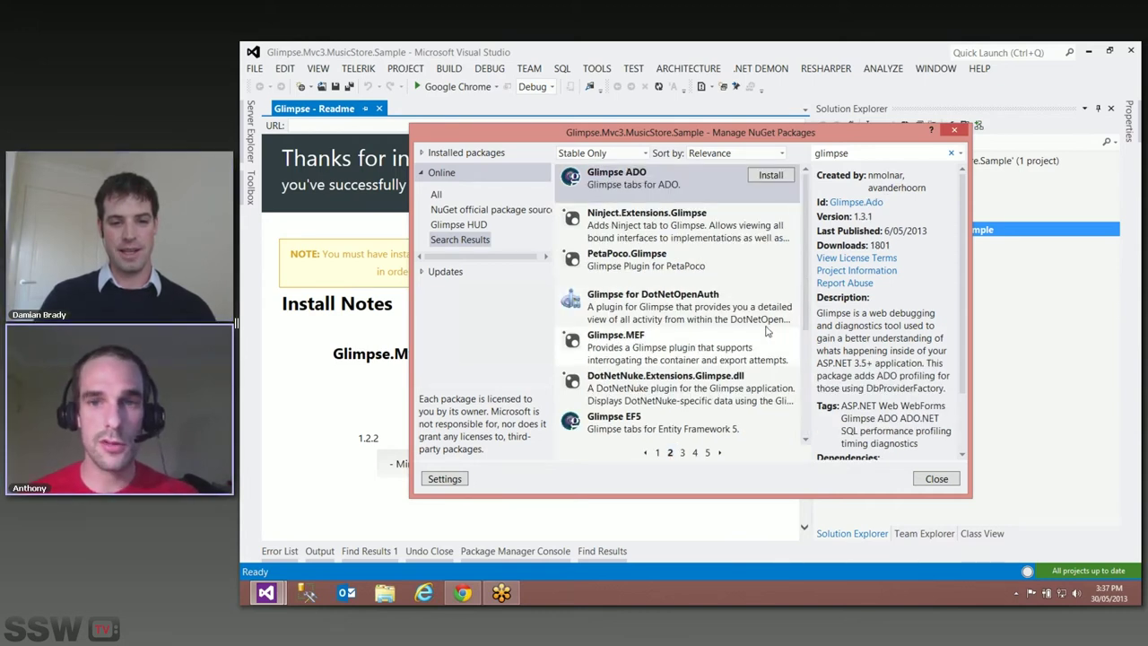
scroll(767, 331, "down", 1)
scroll(764, 338, "down", 1)
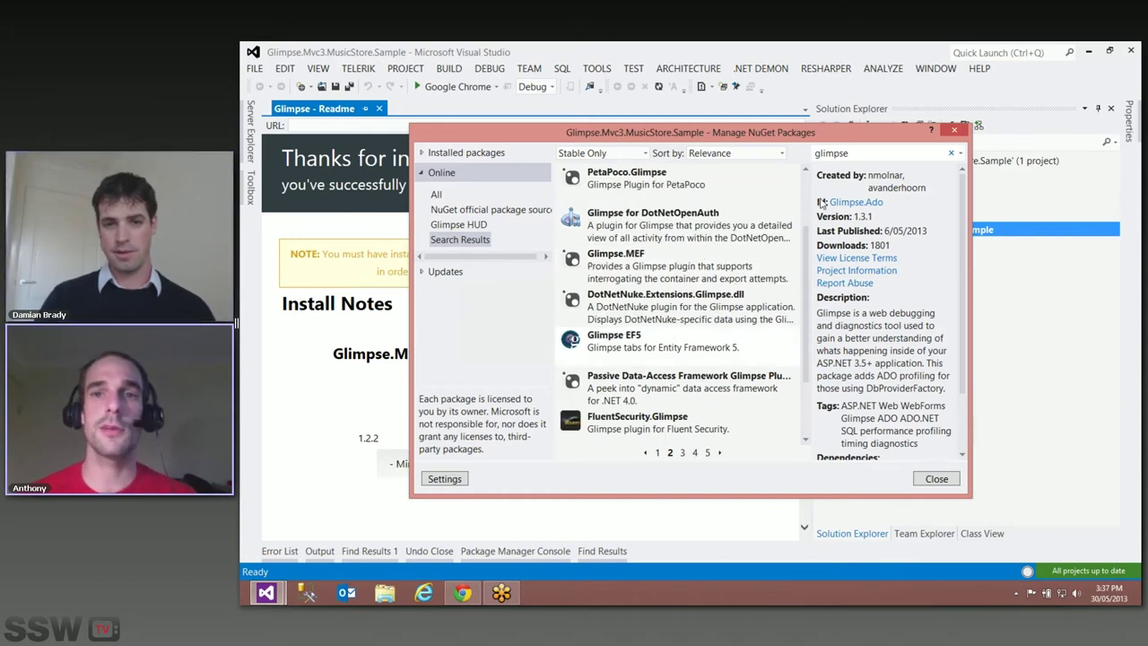
left_click(856, 154)
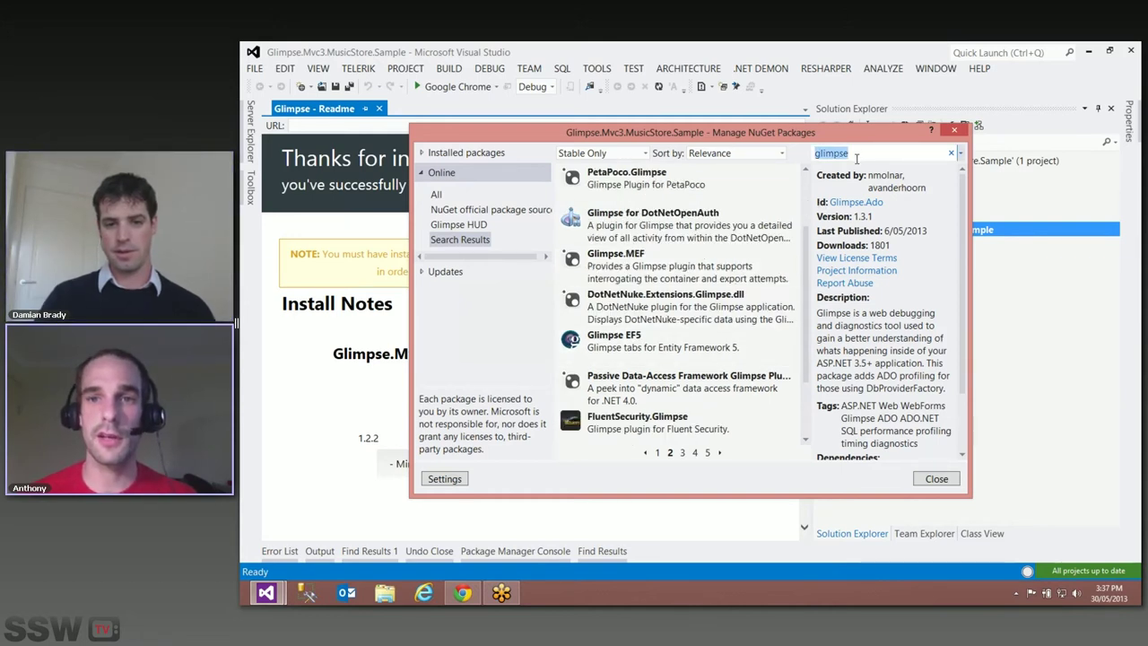
left_click(862, 151)
type("ef4.3")
key("Return")
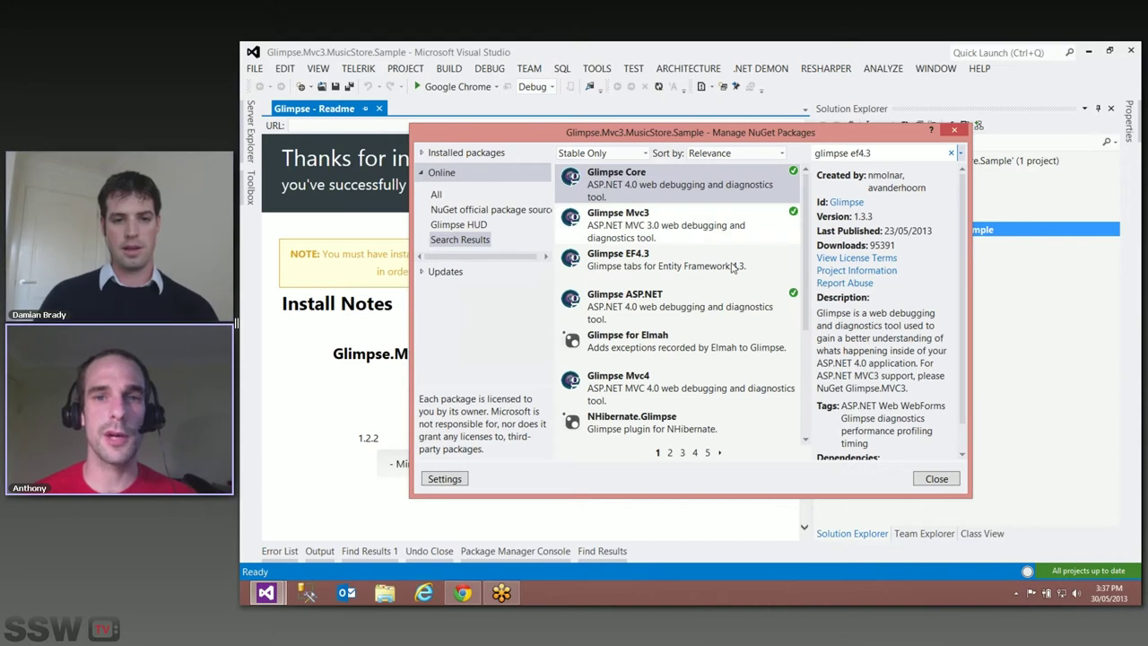
Install the Glimpse EF4.3 package and close the package manager.
left_click(691, 276)
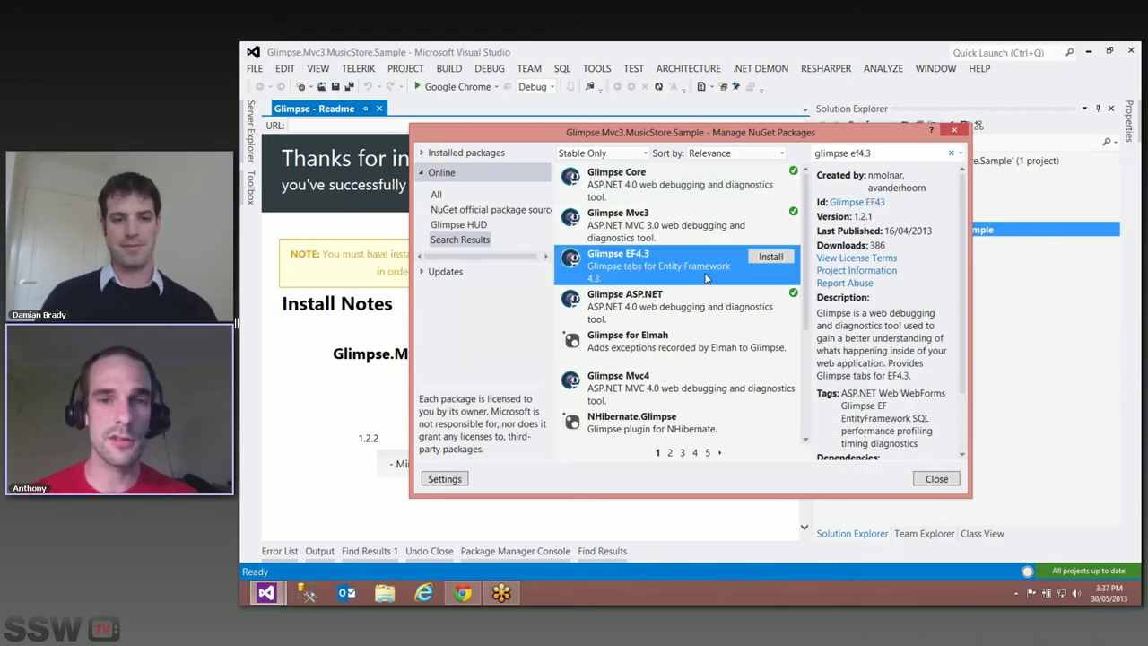
left_click(782, 259)
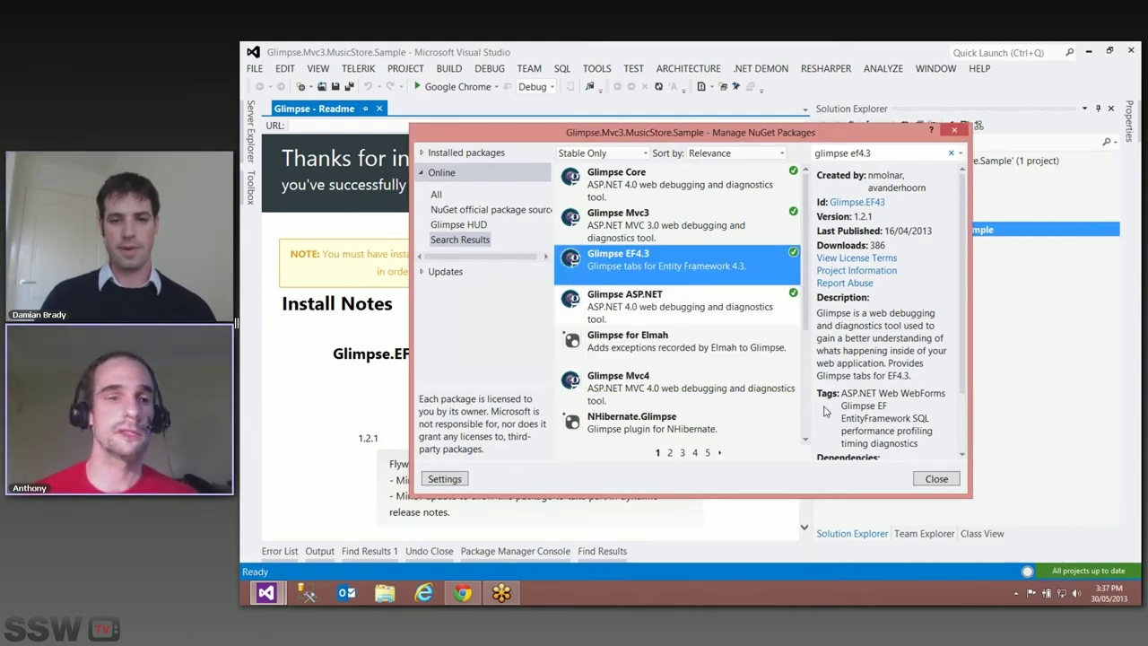
left_click(937, 480)
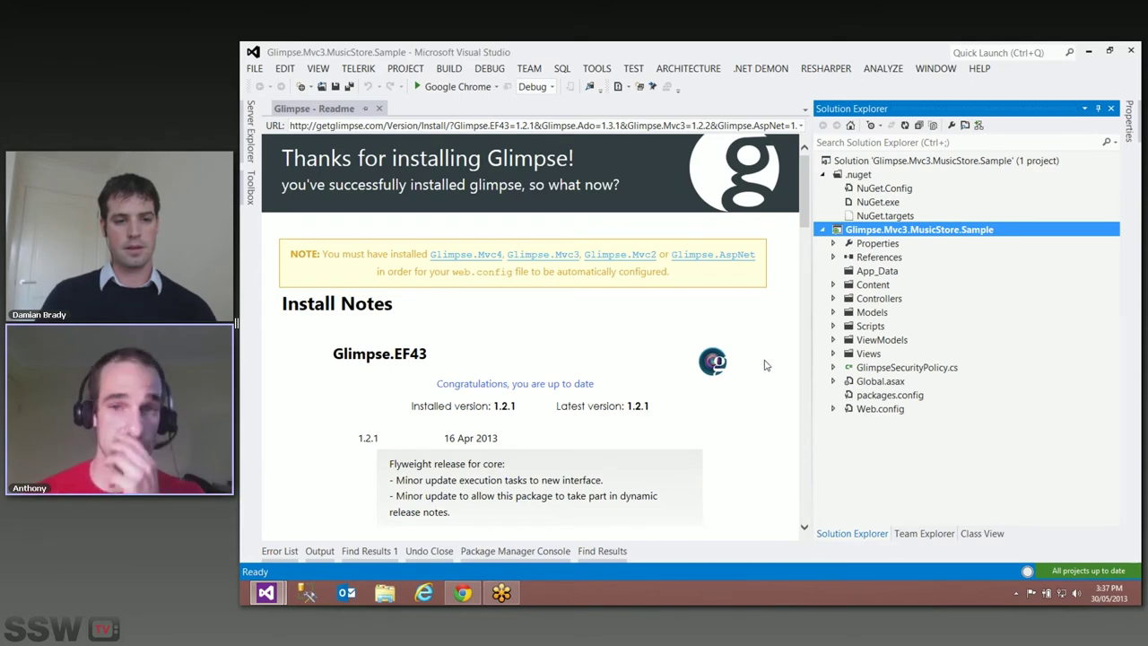
Examine the Glimpse readme, covering the install notes of each package and the sections on enabling and configuring Glimpse.
scroll(765, 365, "down", 1)
scroll(764, 365, "down", 3)
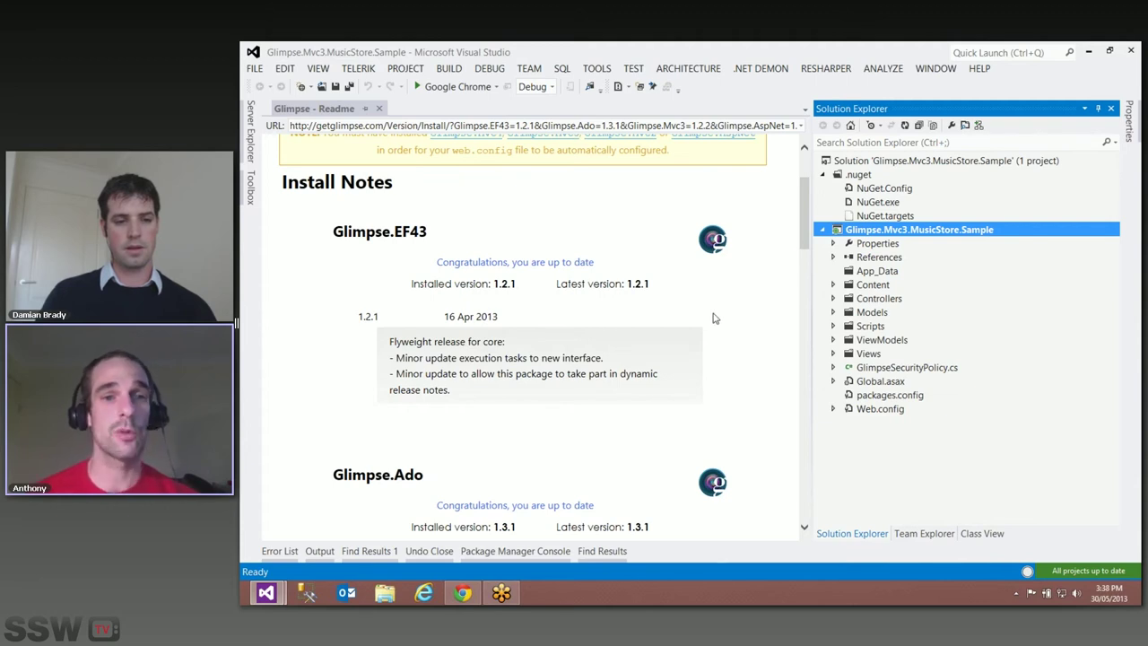
scroll(718, 318, "down", 1)
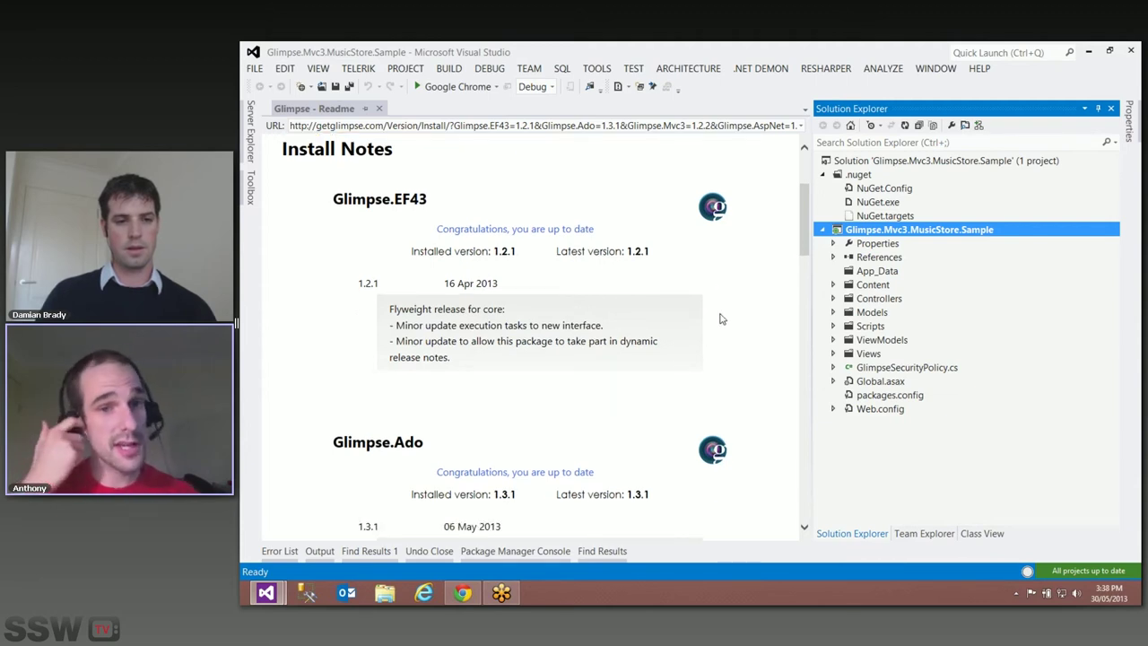
scroll(719, 319, "down", 7)
scroll(742, 328, "down", 6)
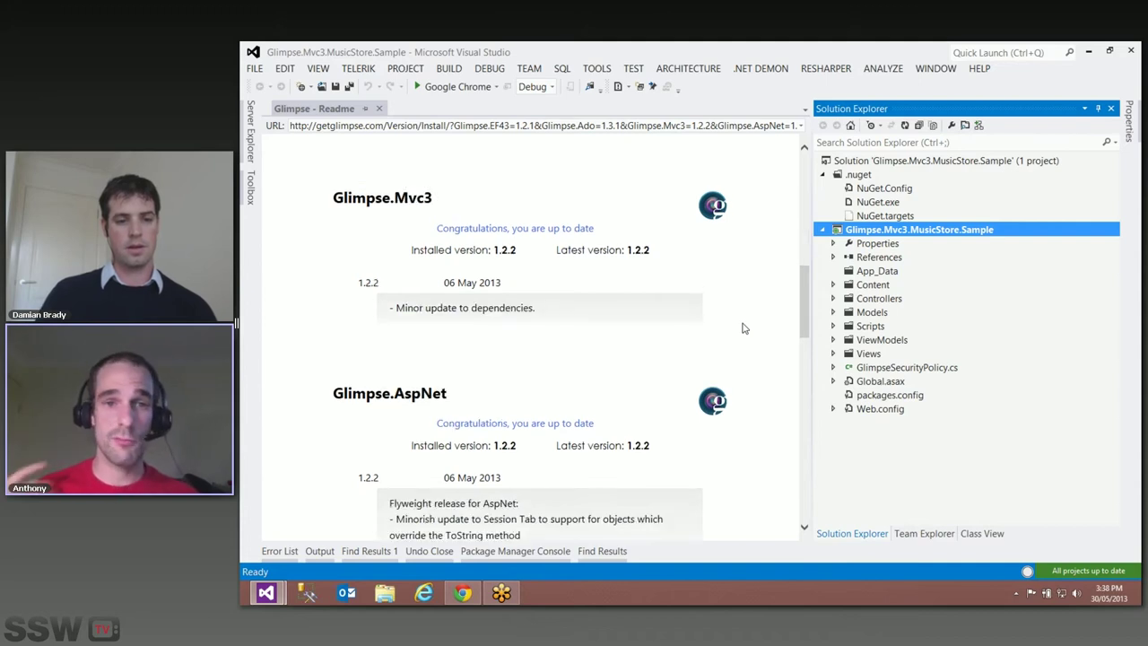
scroll(740, 327, "down", 4)
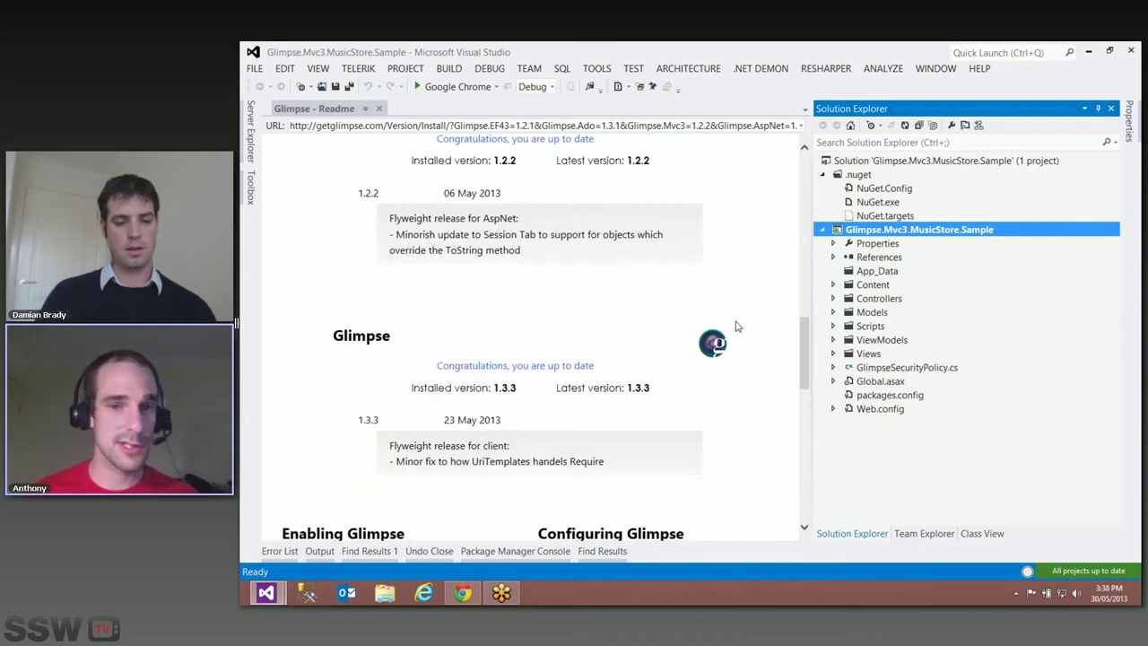
scroll(737, 327, "down", 5)
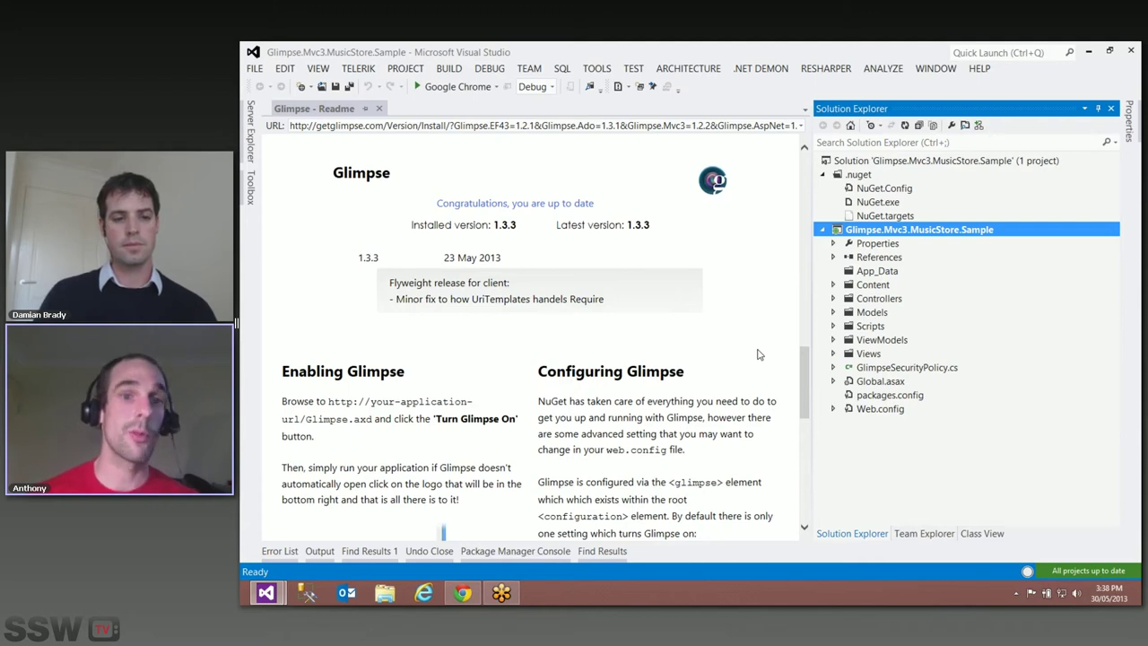
scroll(758, 355, "up", 1)
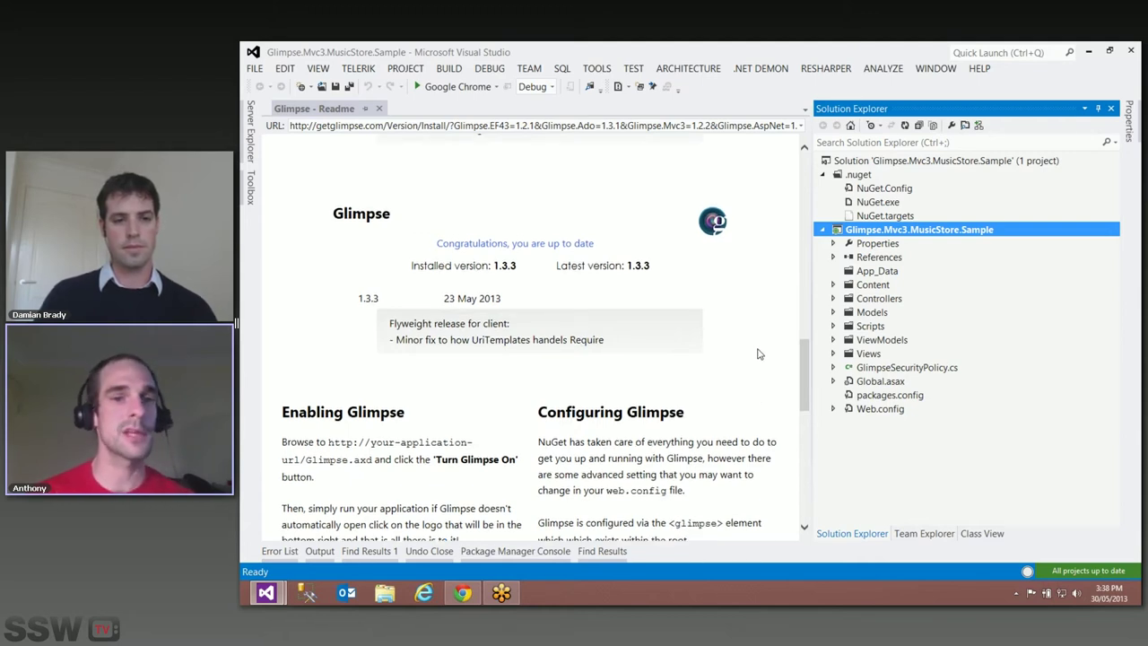
scroll(758, 354, "up", 1)
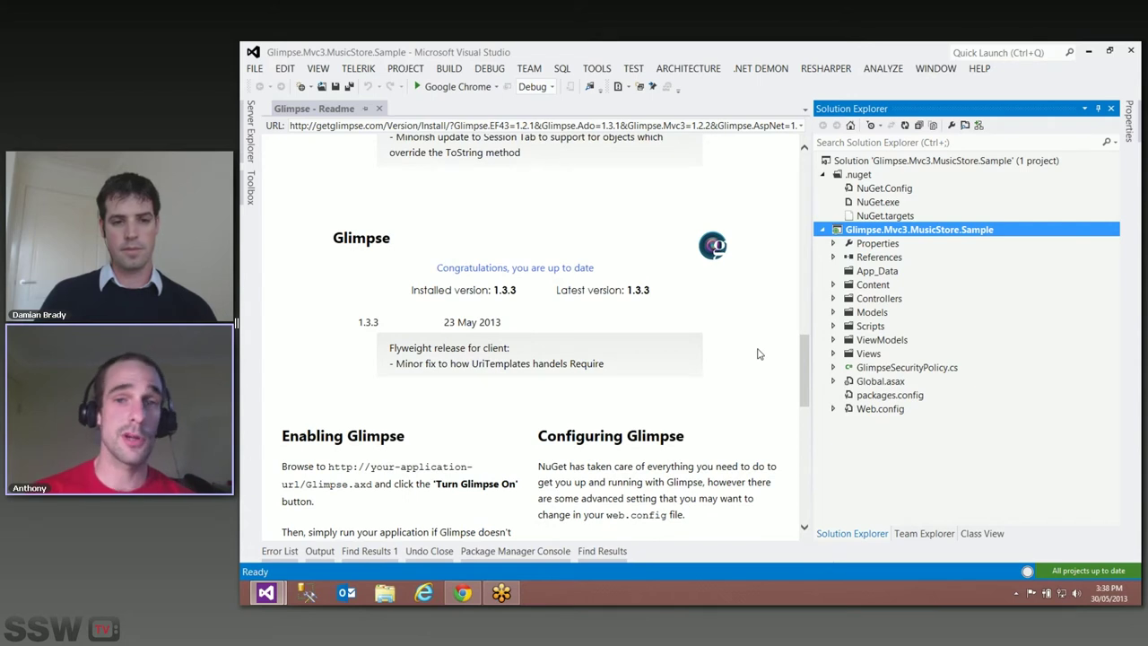
scroll(758, 354, "up", 10)
scroll(758, 352, "up", 5)
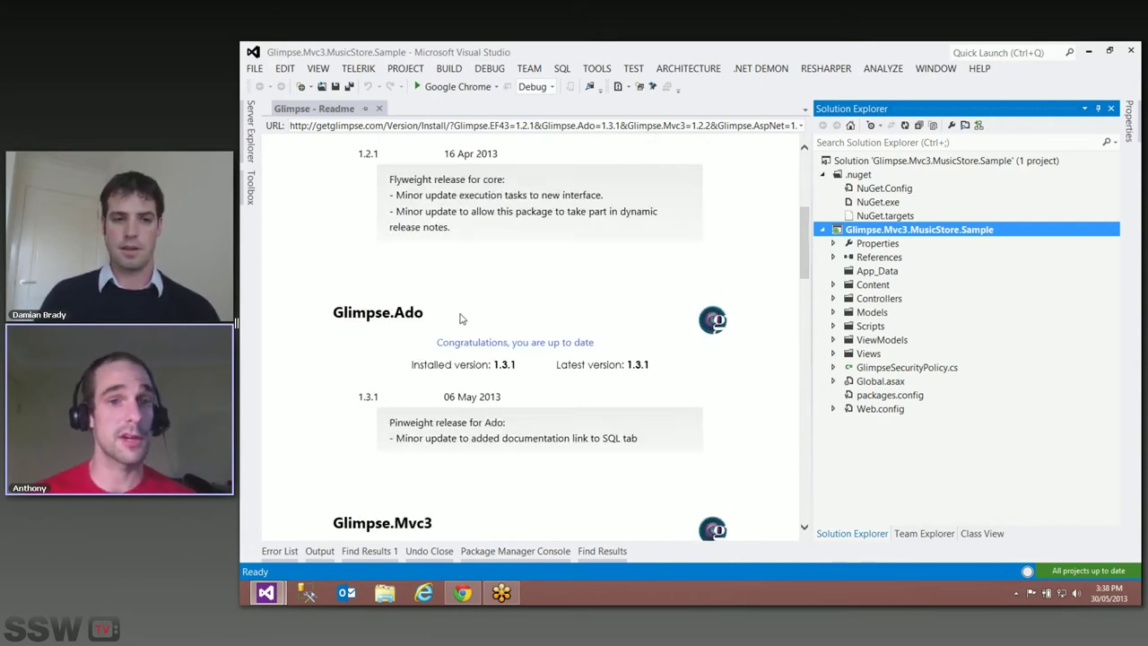
scroll(592, 306, "up", 1)
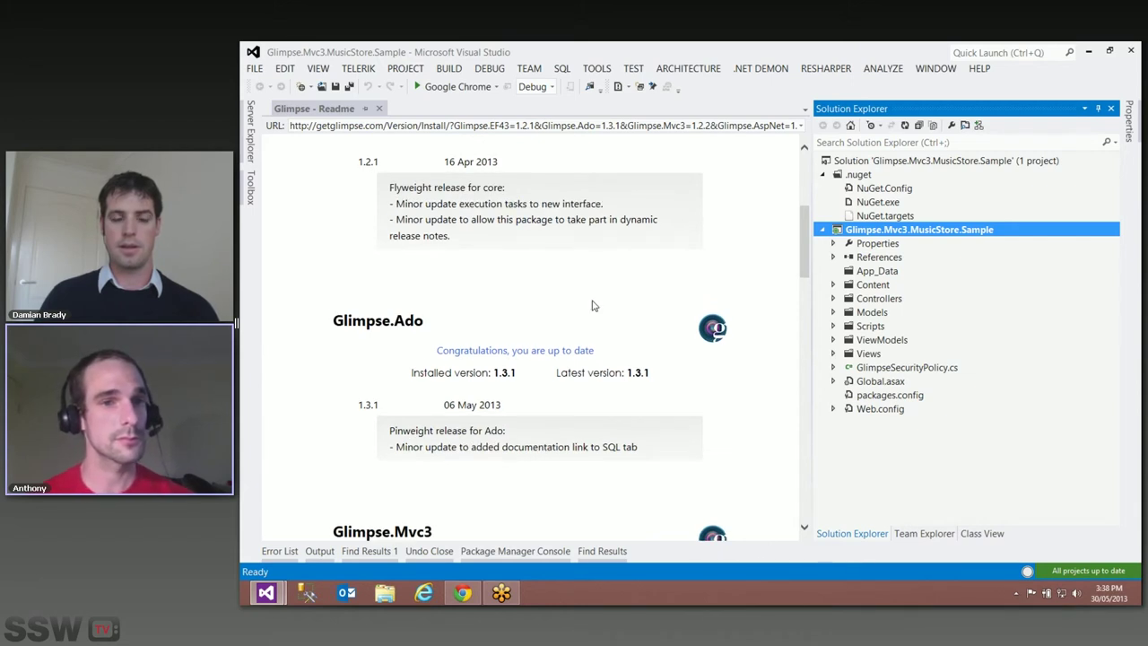
scroll(664, 310, "up", 3)
scroll(734, 314, "up", 1)
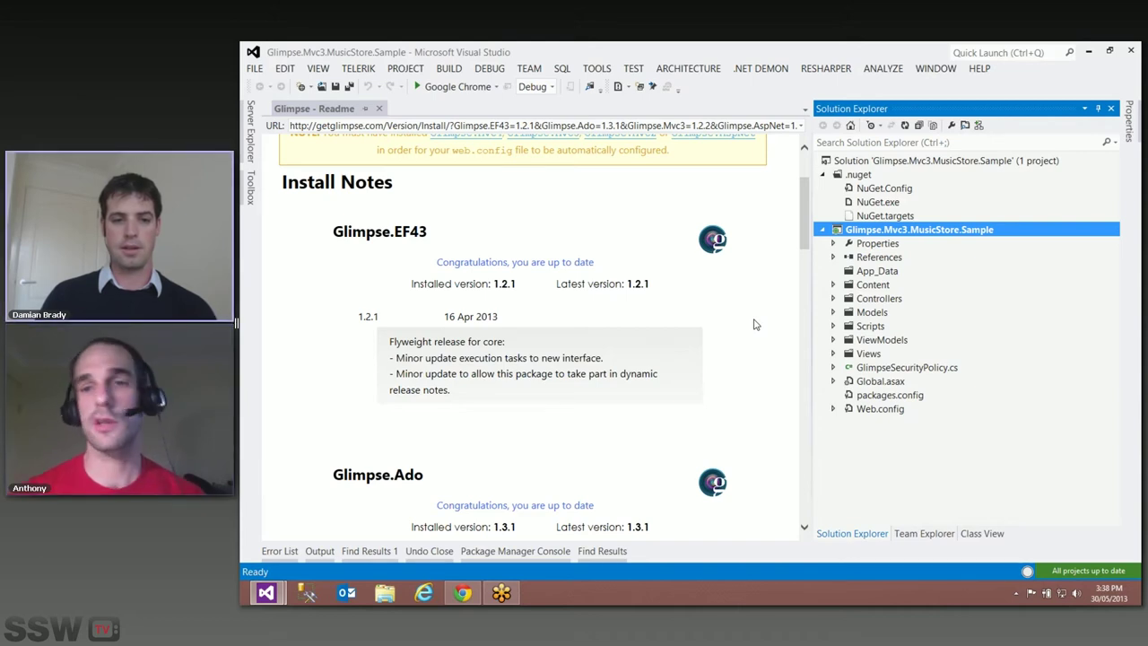
scroll(754, 325, "down", 1)
scroll(755, 325, "down", 5)
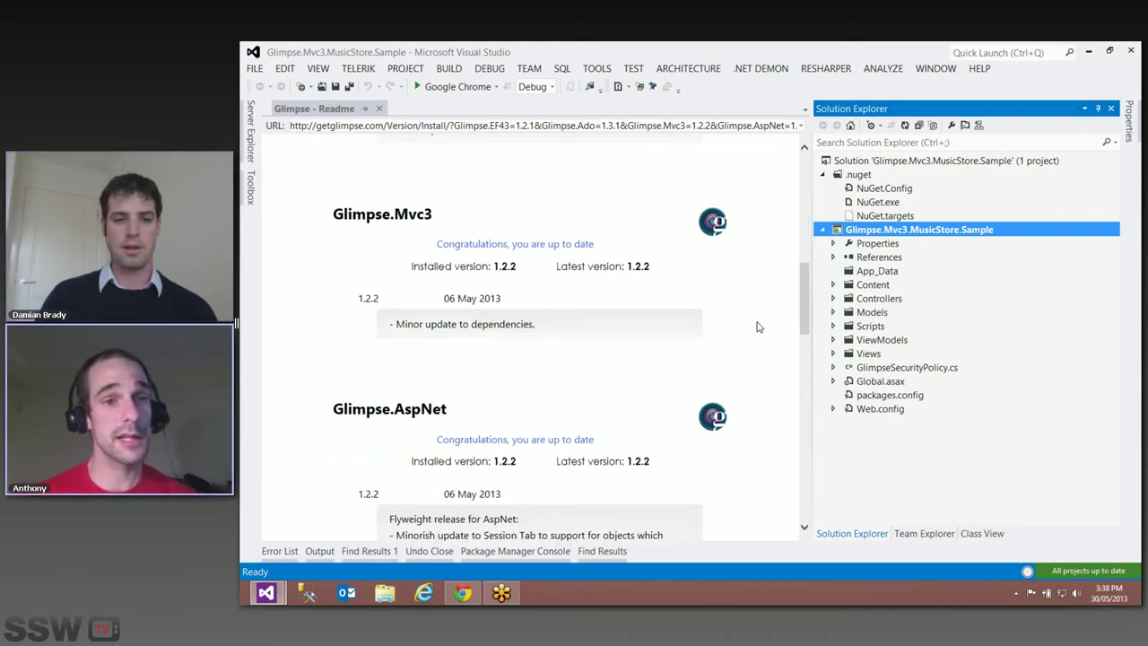
scroll(756, 326, "down", 3)
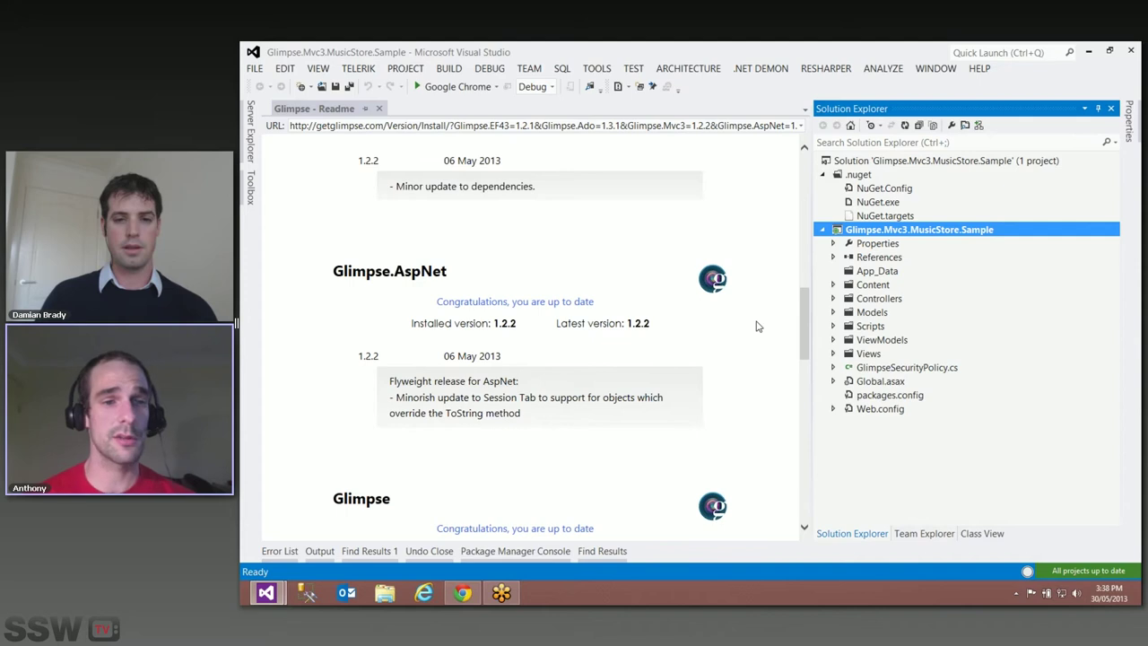
scroll(756, 326, "down", 2)
scroll(756, 326, "down", 1)
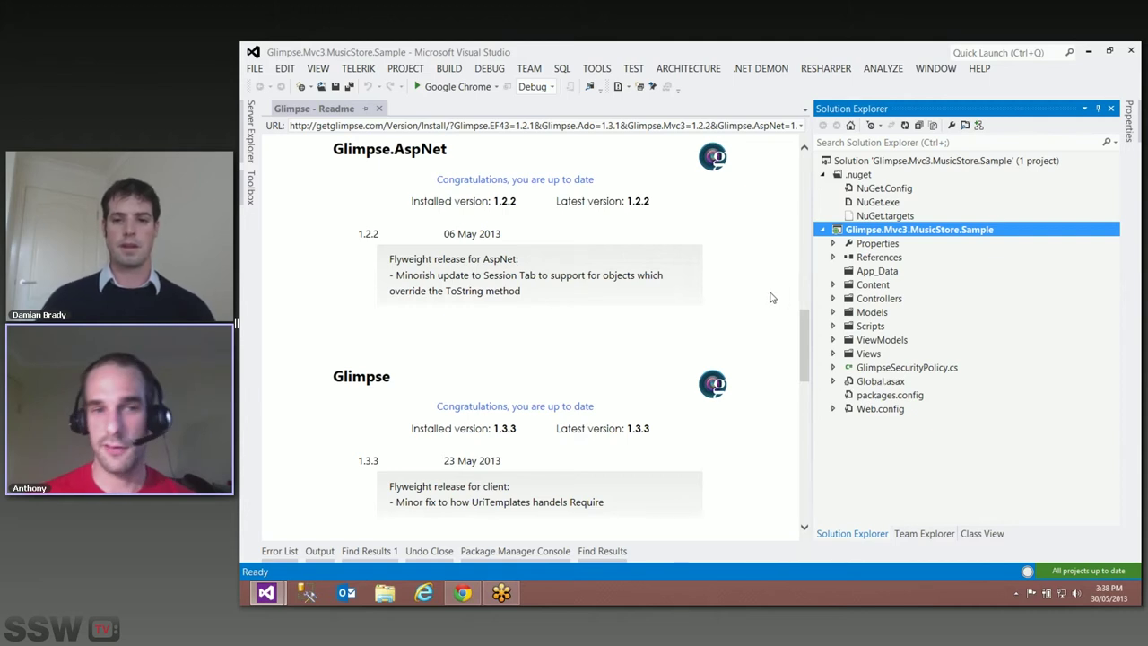
scroll(769, 297, "up", 1)
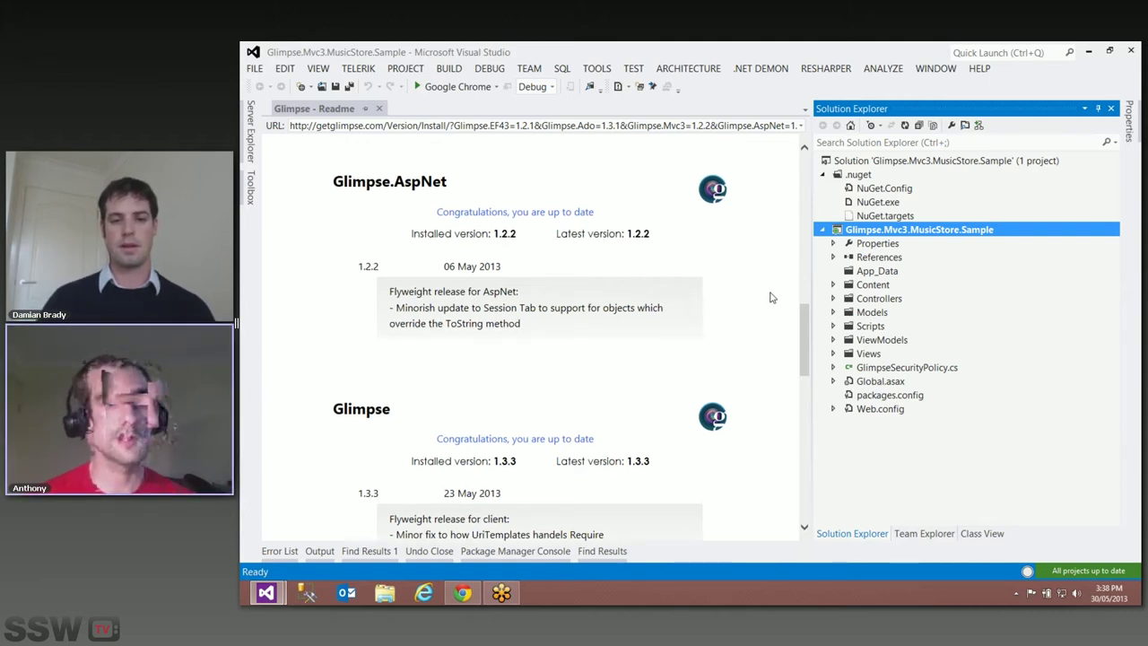
scroll(770, 305, "up", 5)
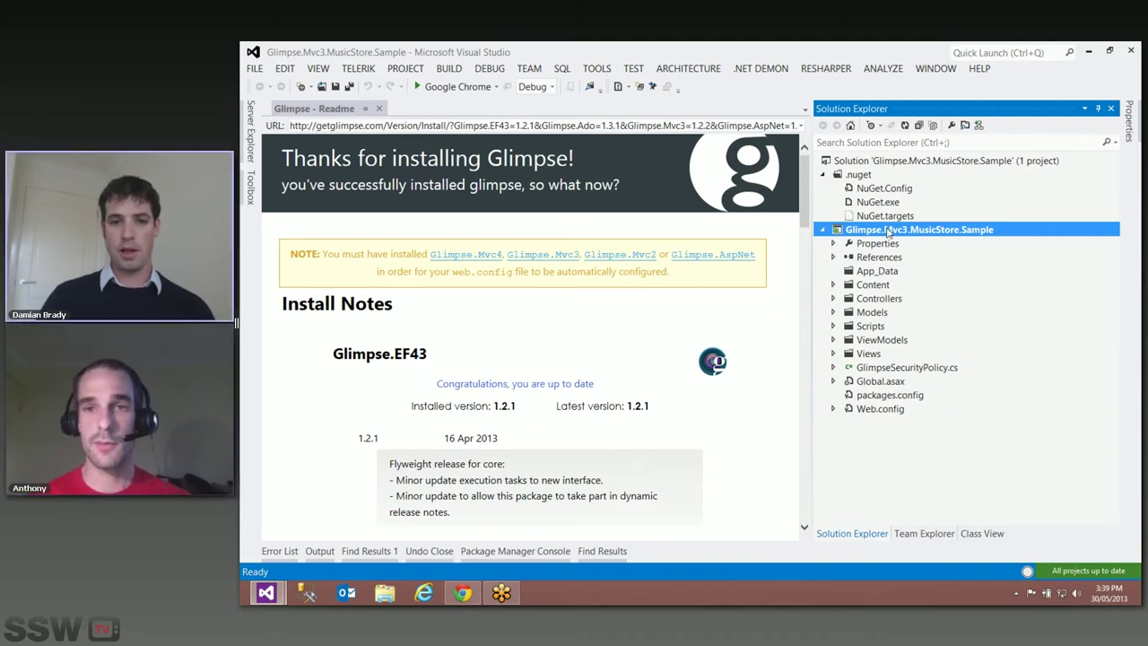
Run the music store project in Google Chrome and reload the site at localhost:33333.
left_click(455, 86)
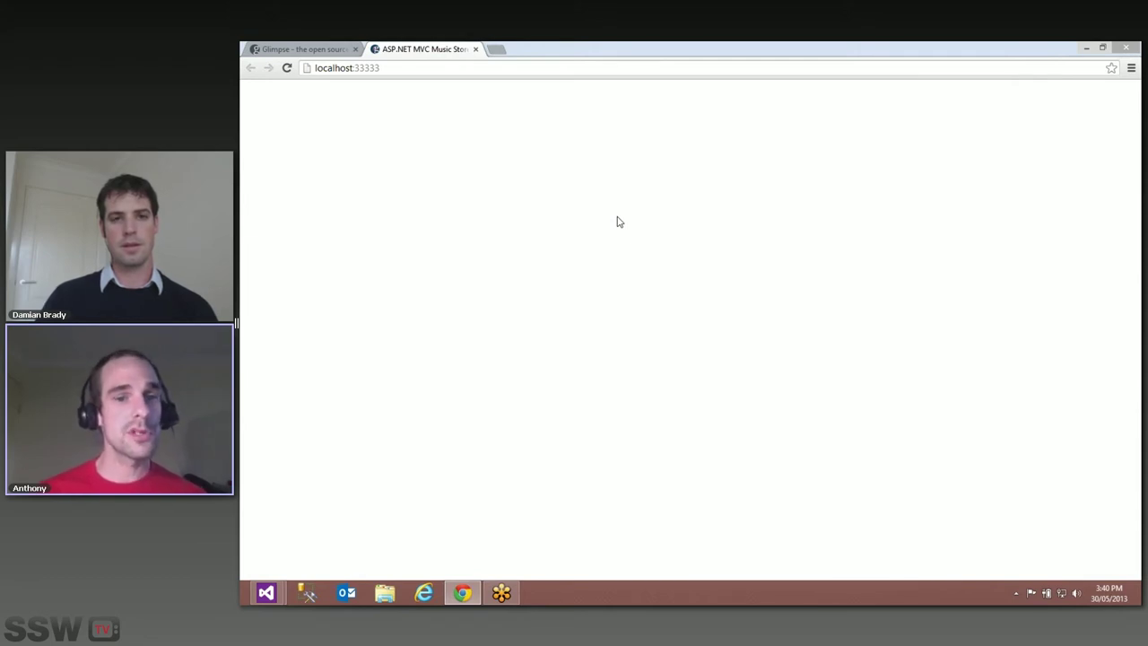
left_click(400, 69)
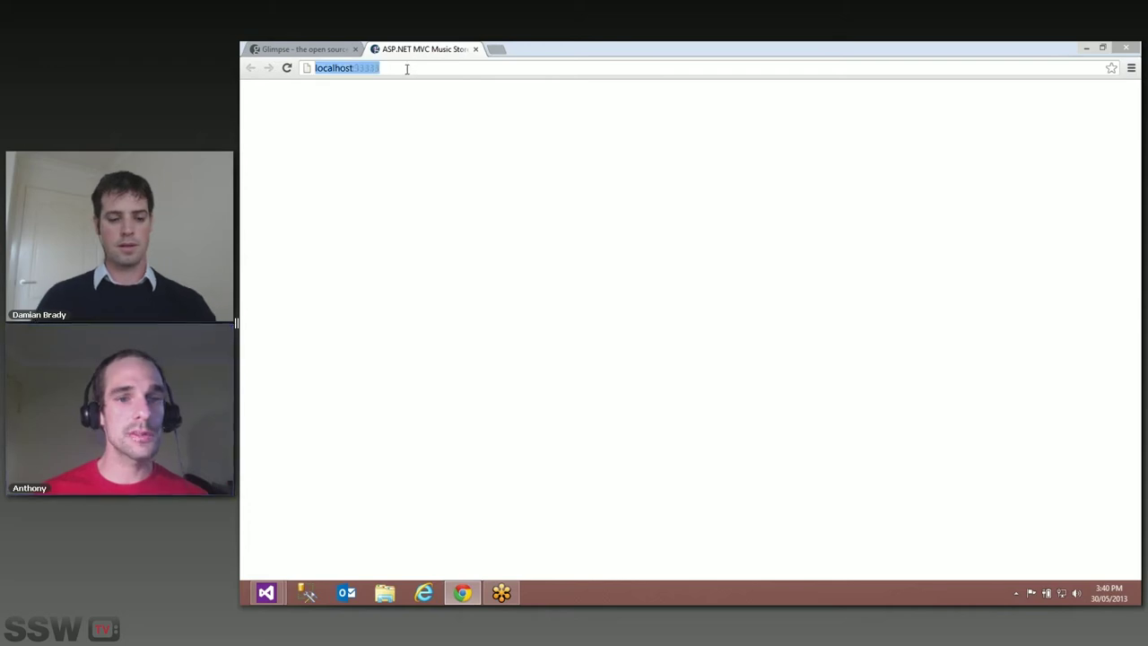
key("alt+Return")
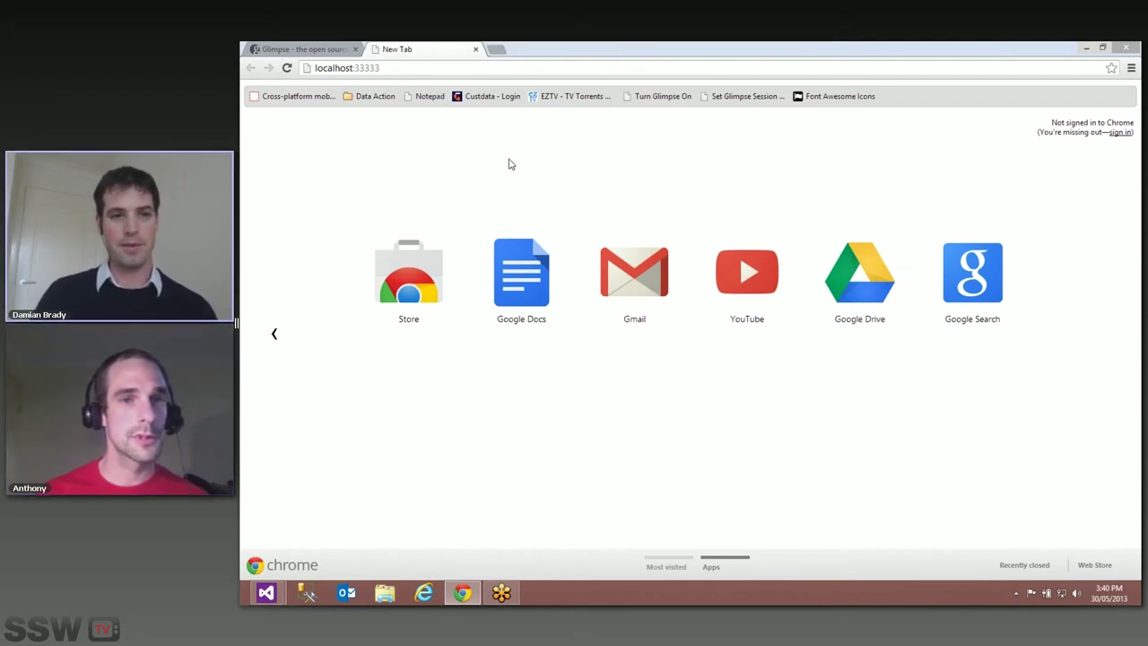
left_click(425, 69)
key("Return")
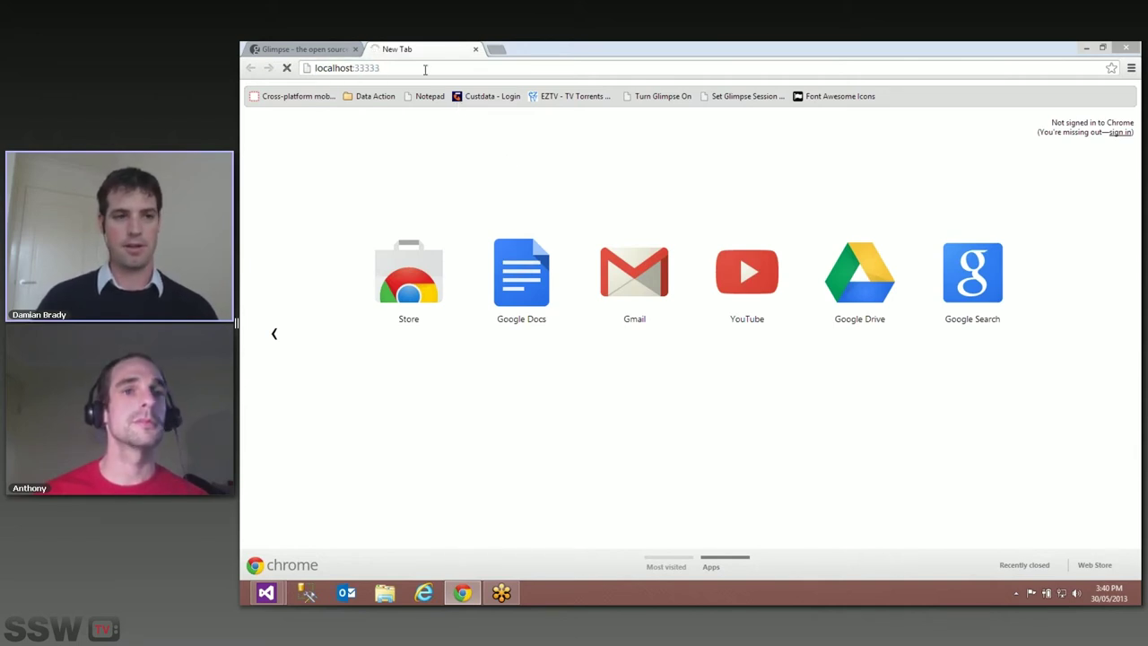
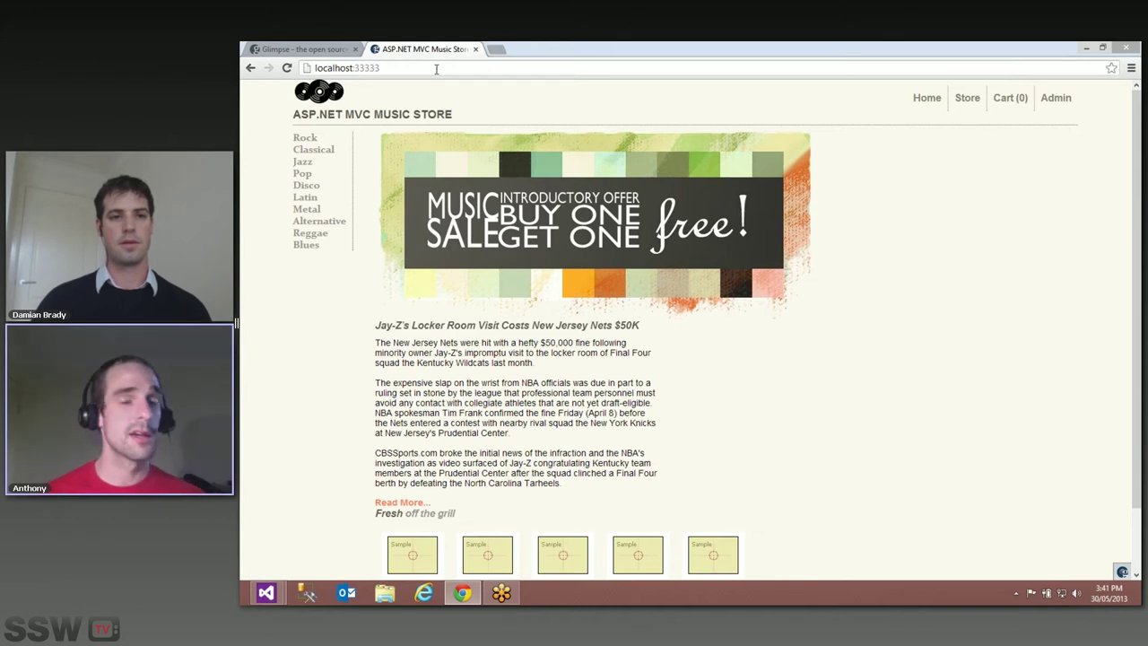
Open the Glimpse configuration page at localhost:33333/glimpse.axd.
left_click(436, 68)
left_click(466, 68)
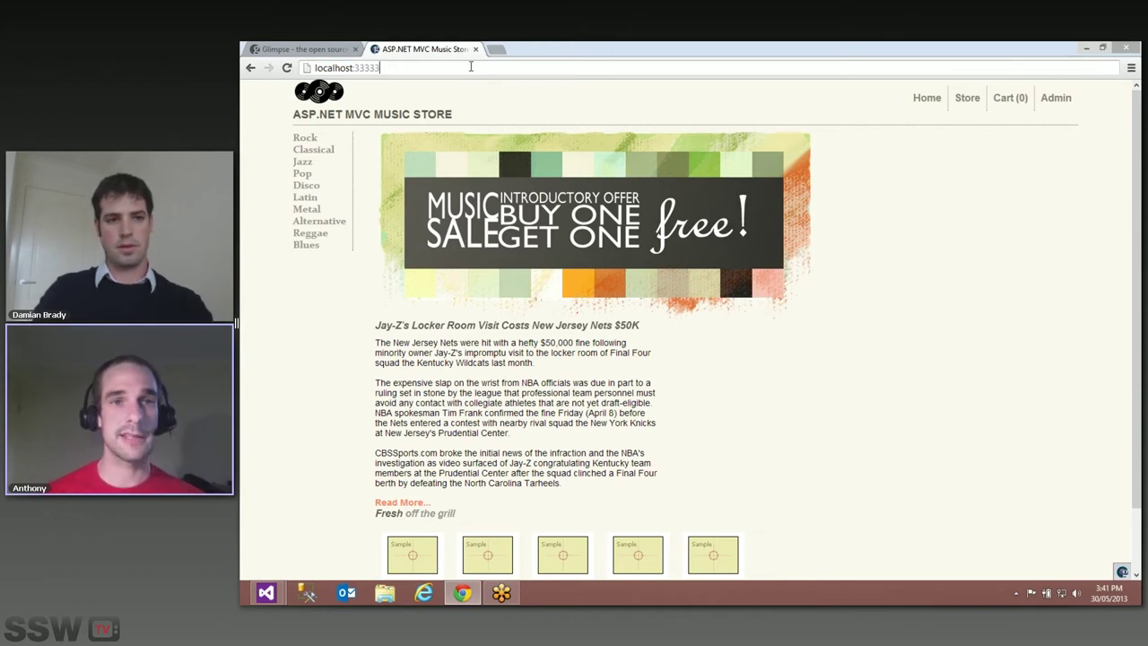
type("/glimpse.a")
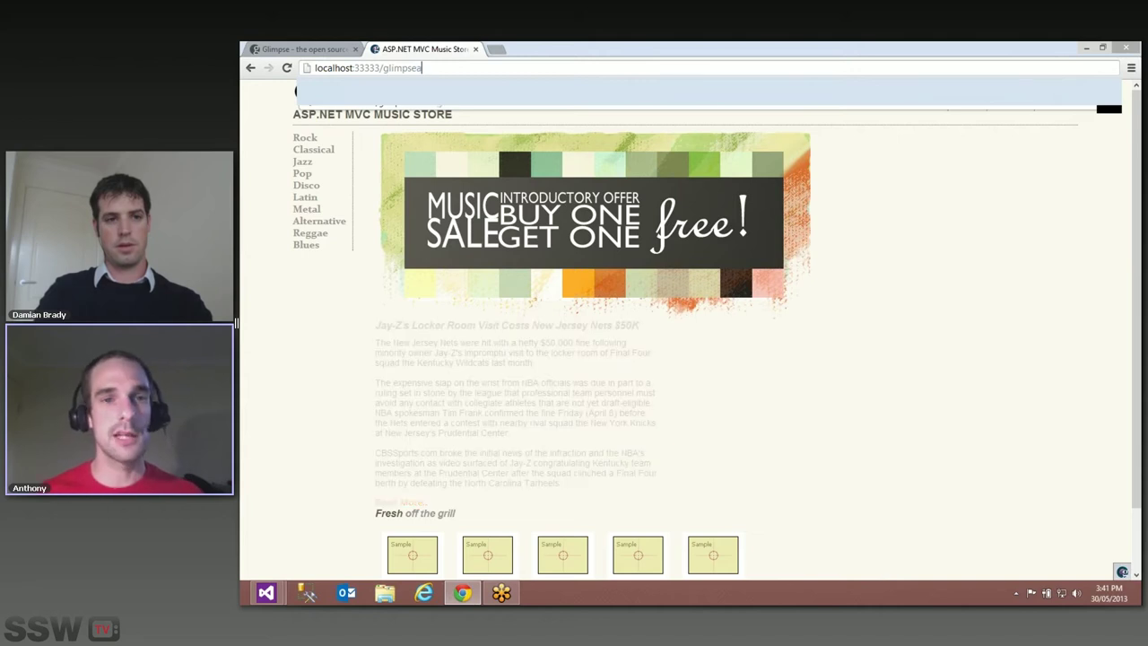
type("xd")
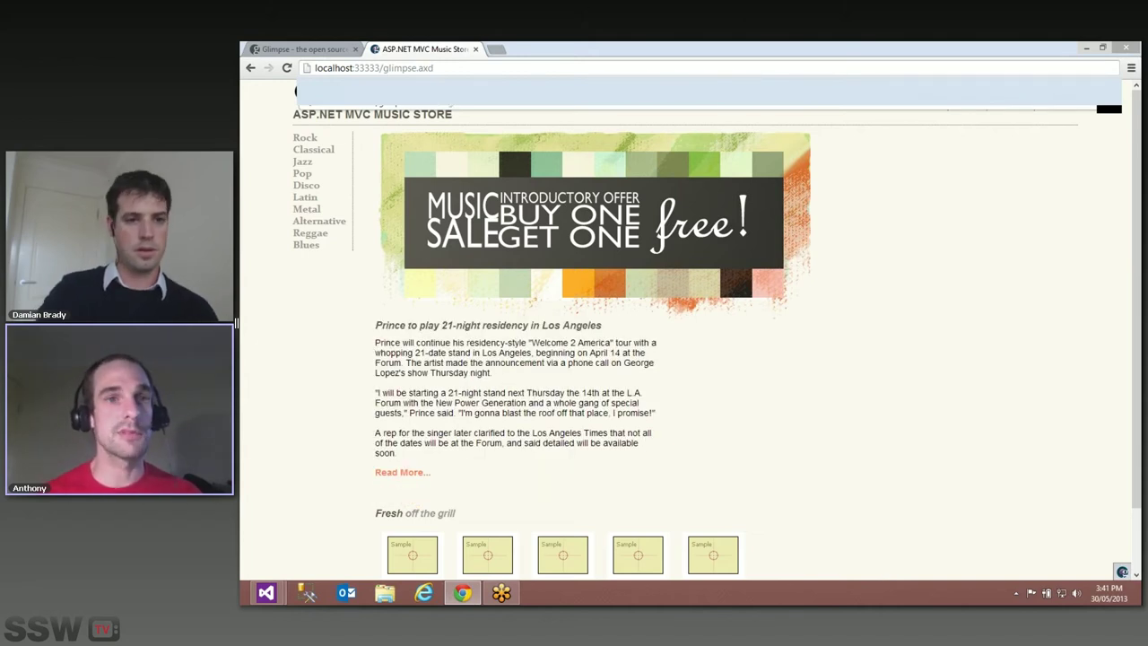
key("Return")
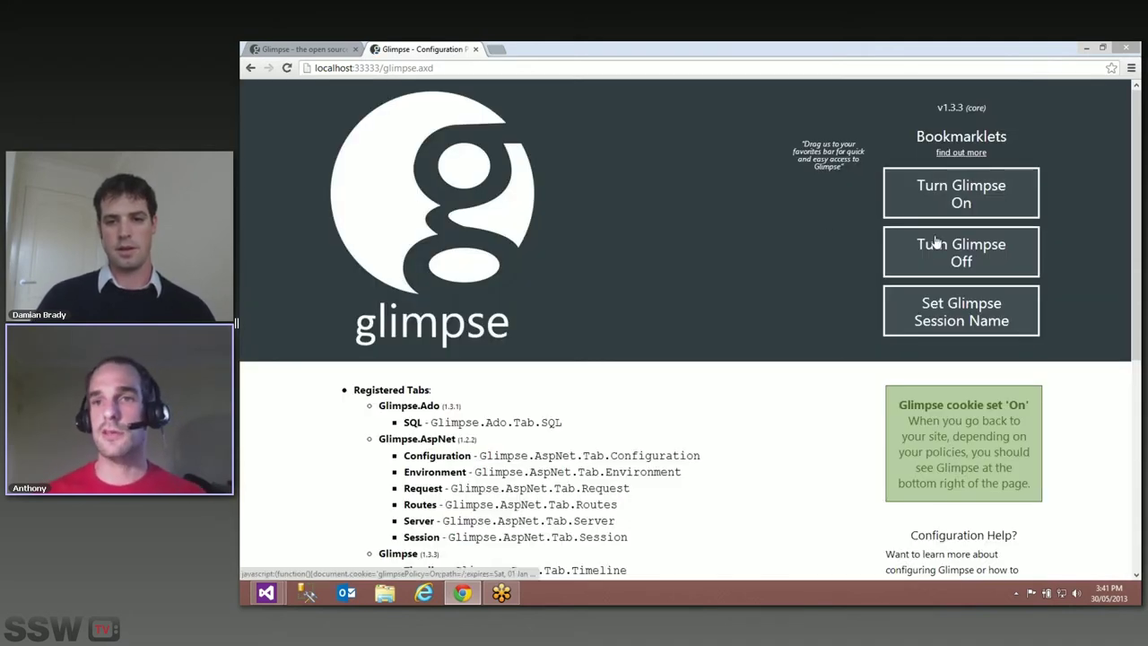
Turn Glimpse off for the site and highlight the /glimpse.axd part of the address.
left_click(985, 251)
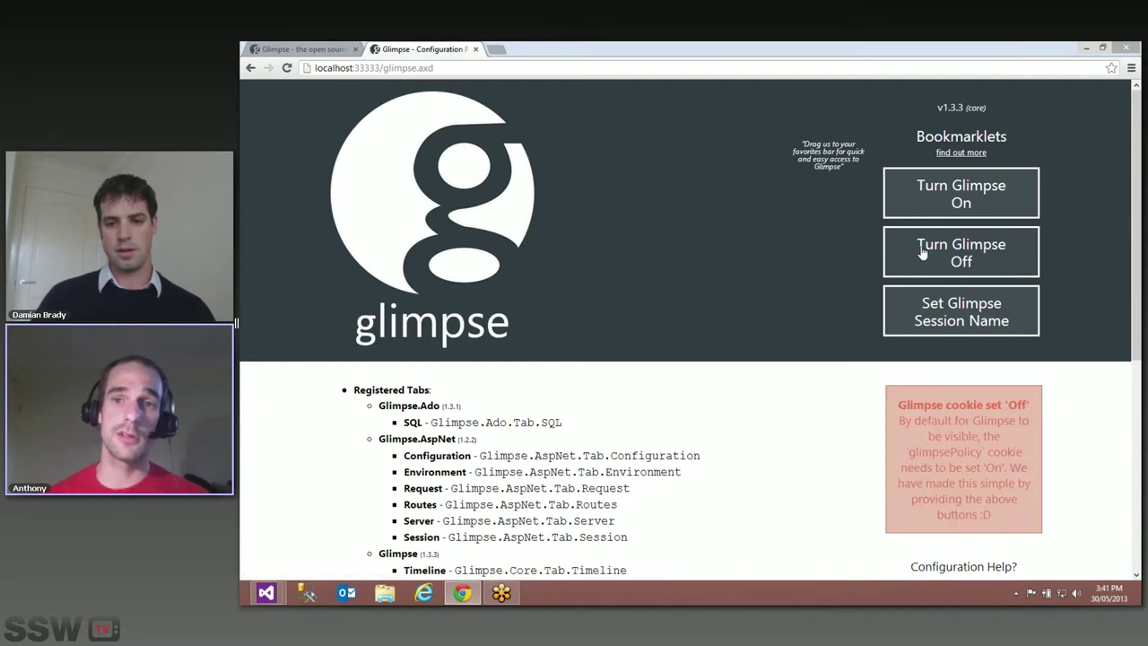
left_click(389, 70)
left_click(388, 70)
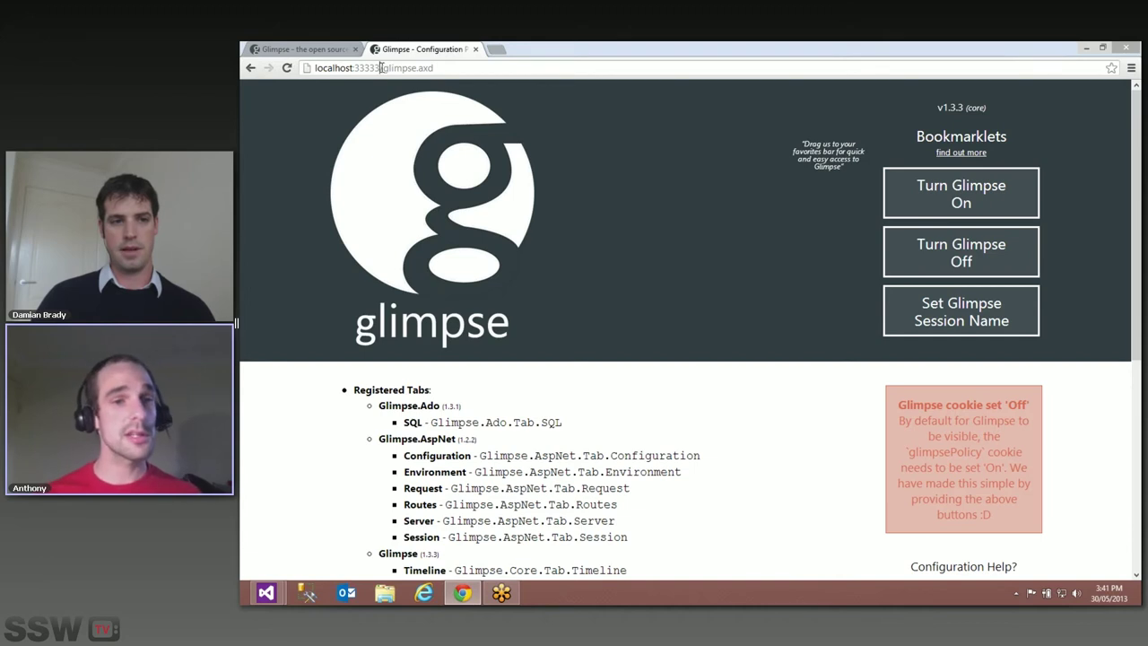
left_click(524, 69, "shift")
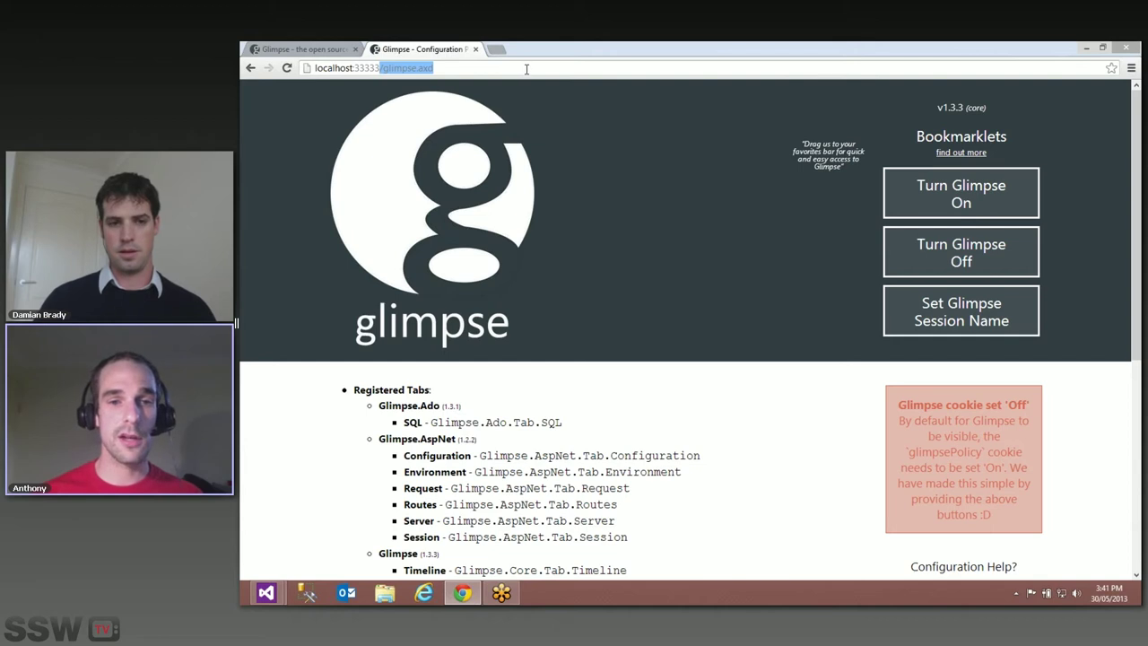
left_click(722, 368)
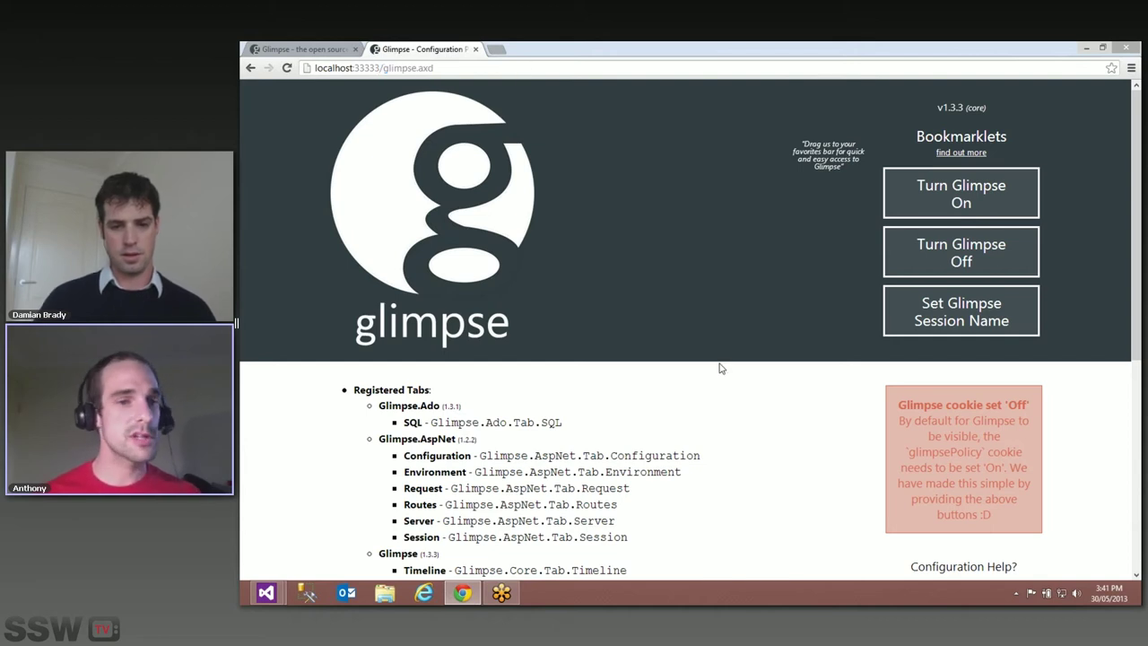
Review the registered tabs on the Glimpse configuration page and turn Glimpse on for the site.
scroll(720, 366, "down", 1)
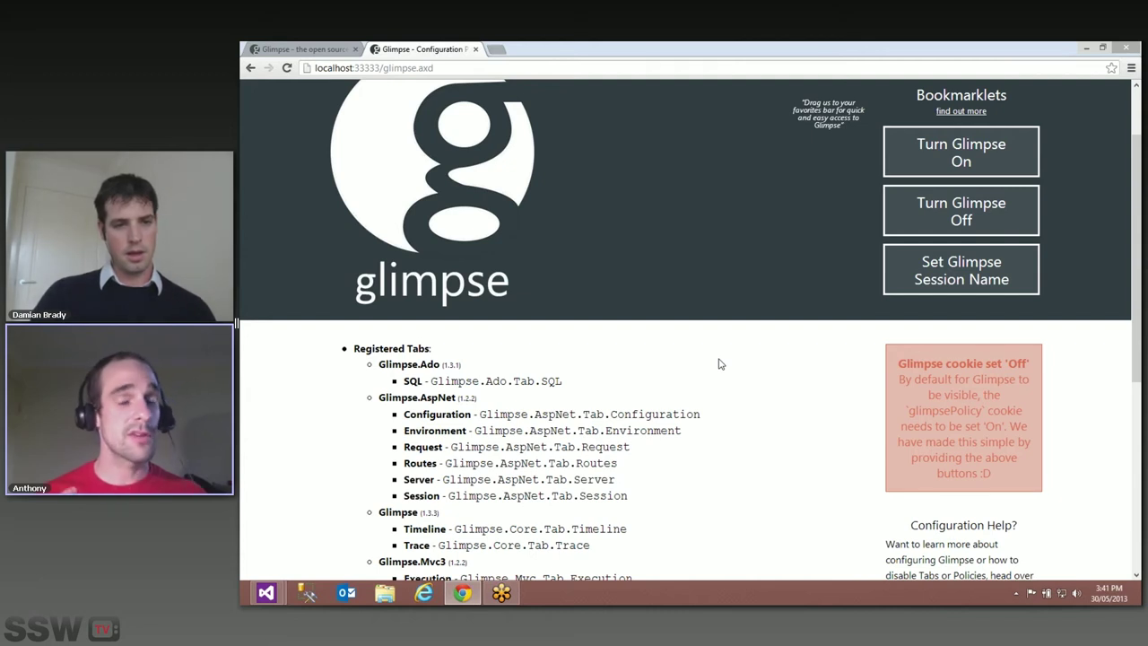
scroll(718, 363, "down", 3)
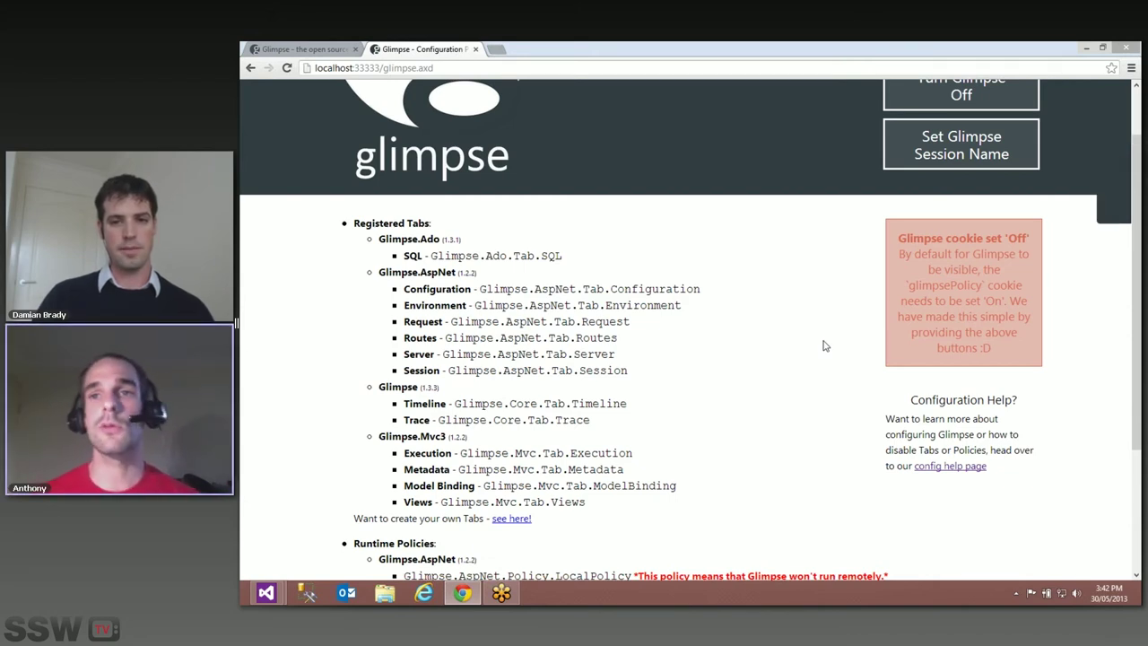
scroll(825, 346, "up", 2)
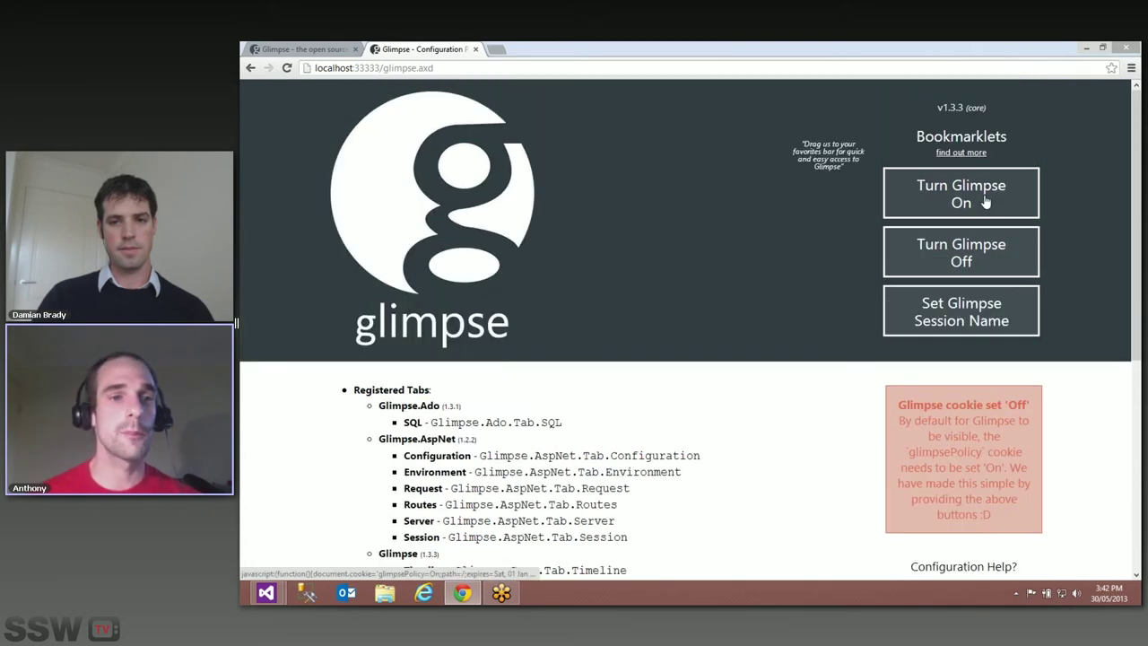
left_click(985, 202)
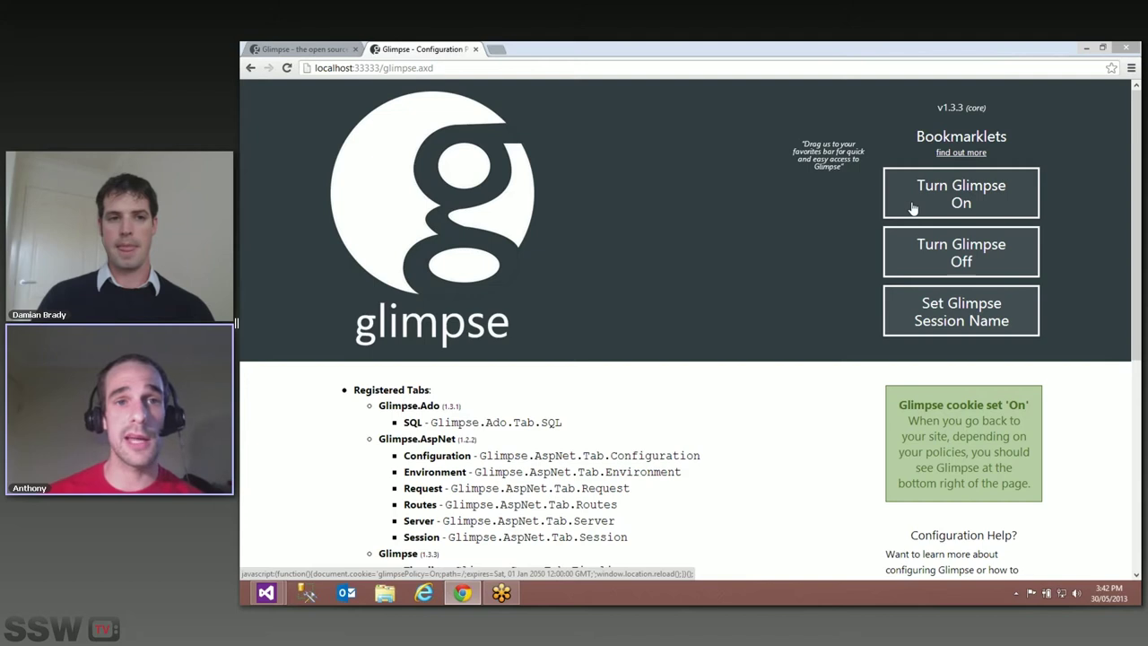
Return to the music store home page at localhost:33333 and expand the Glimpse diagnostics there.
left_click(687, 72)
double_click(688, 72)
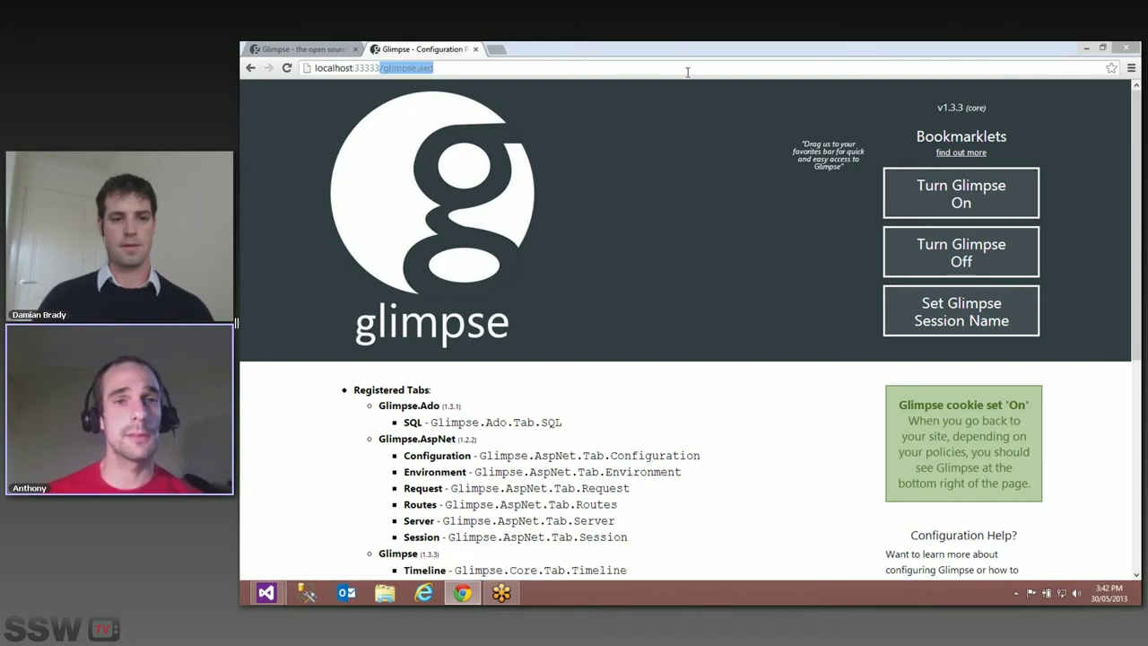
key("BackSpace")
key("Return")
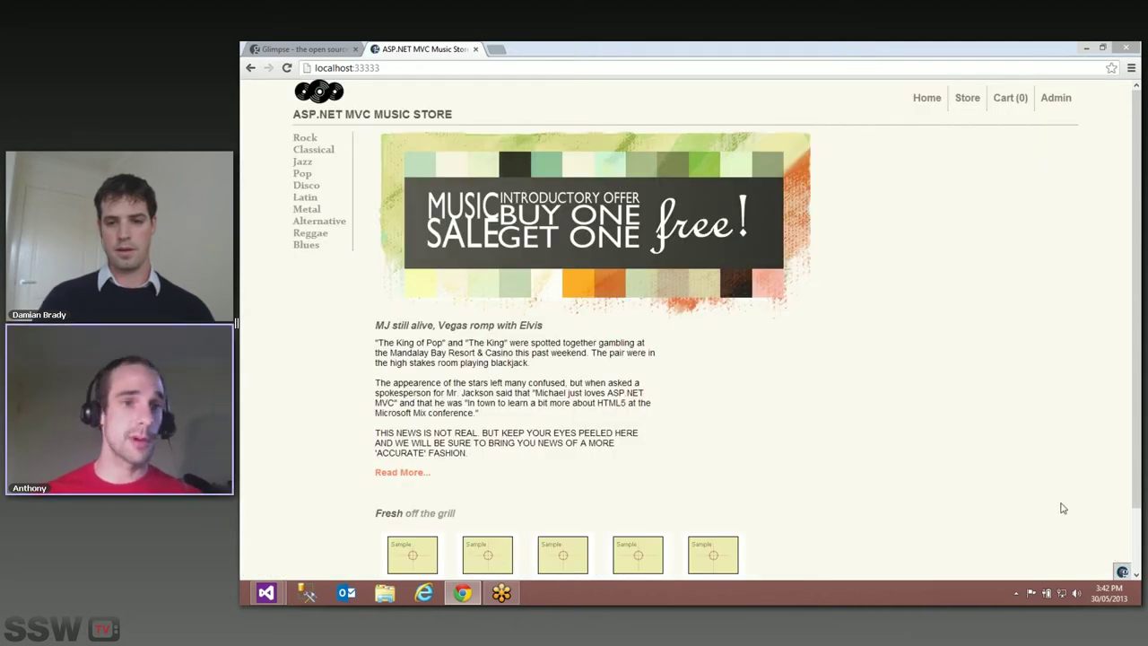
left_click(1122, 573)
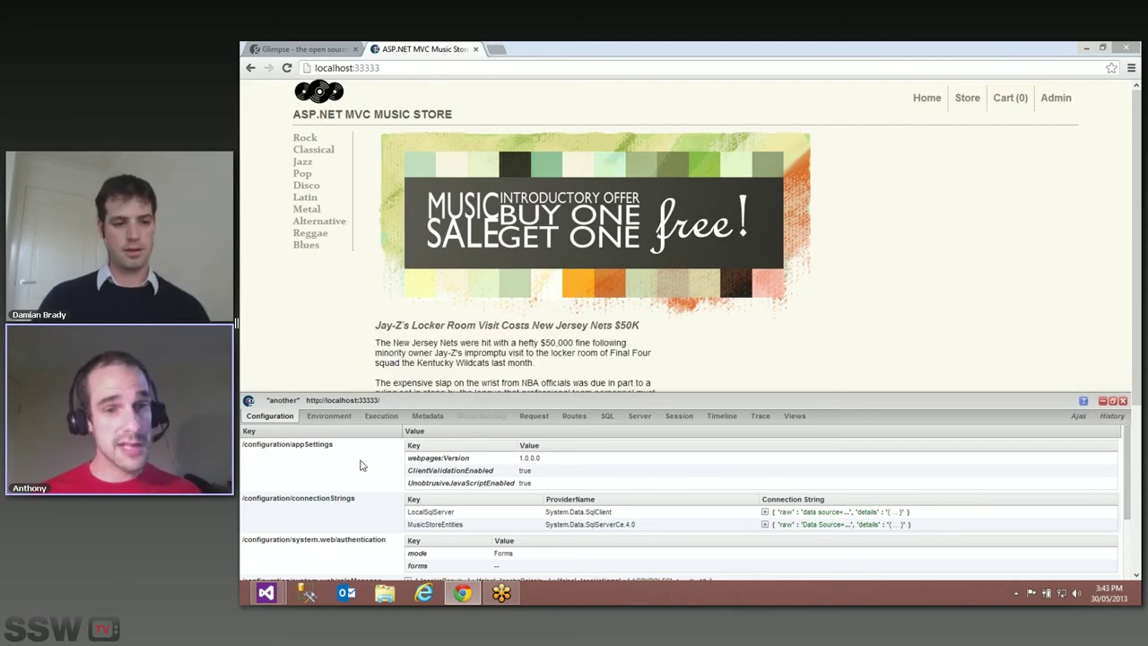
View the Environment, Execution and Routes diagnostics for the home page request.
left_click(330, 418)
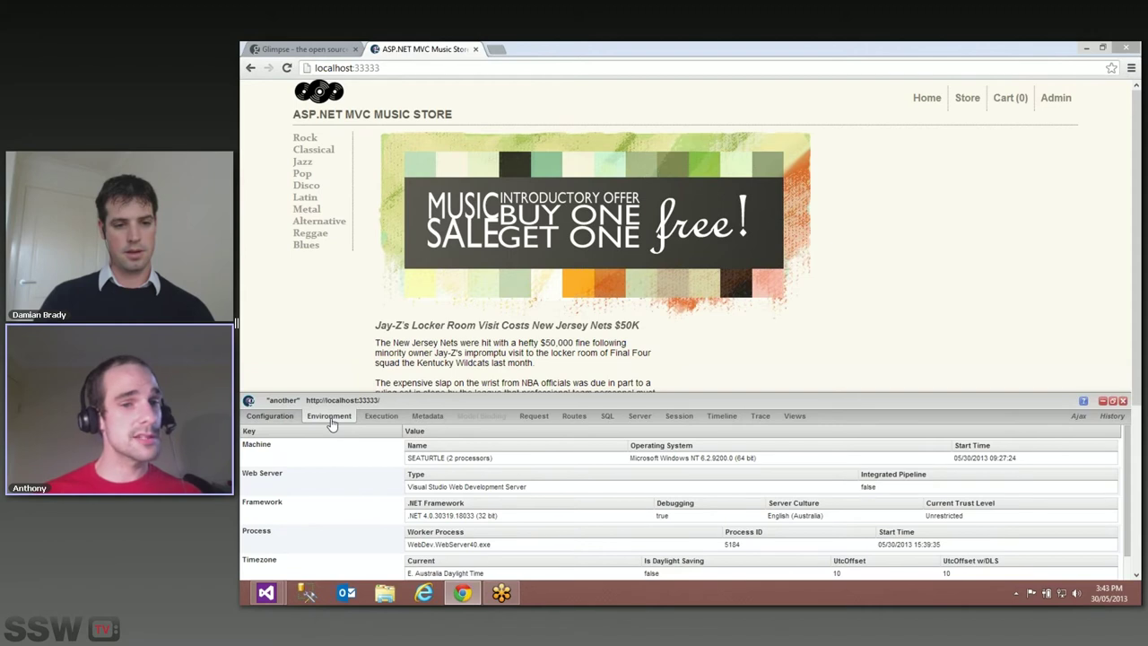
left_click(383, 417)
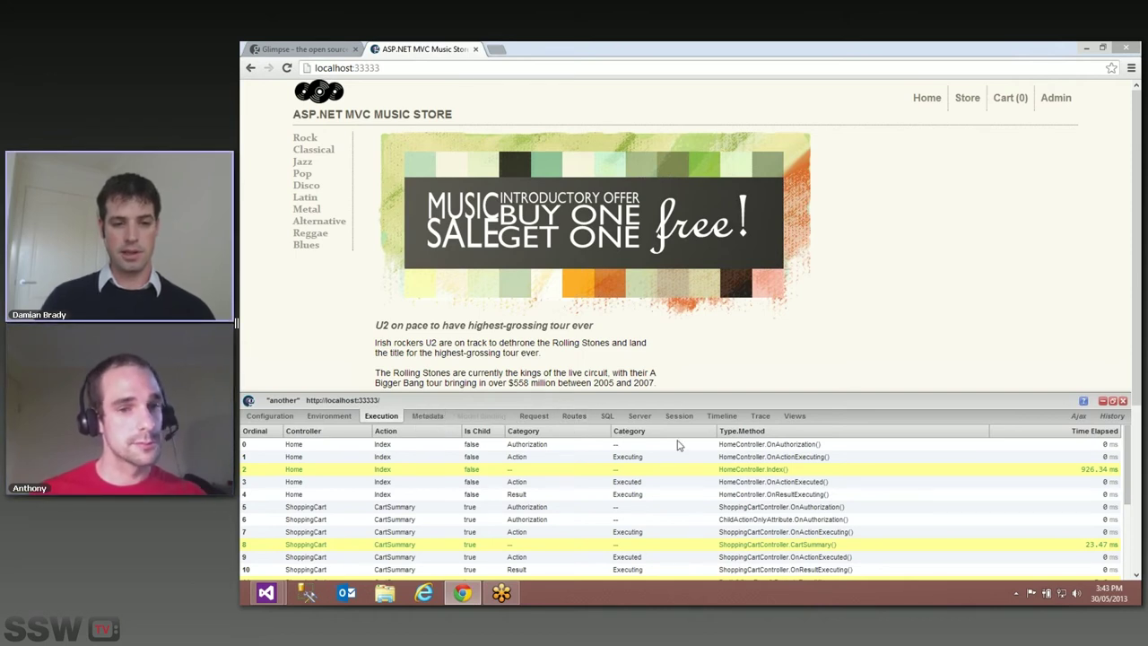
left_click(576, 421)
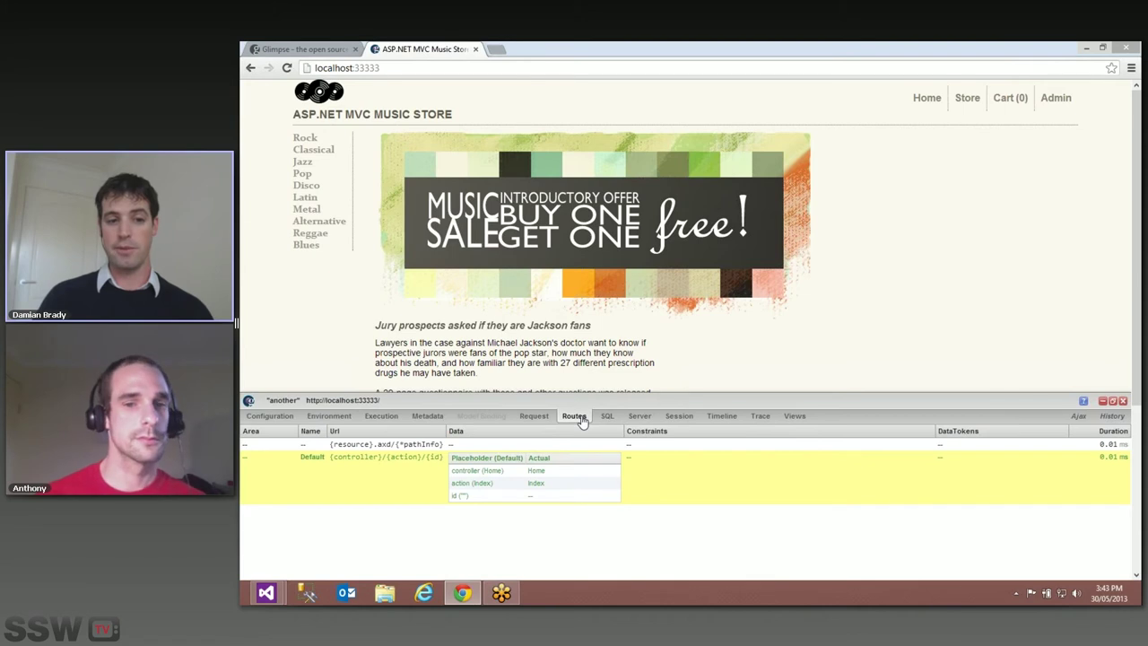
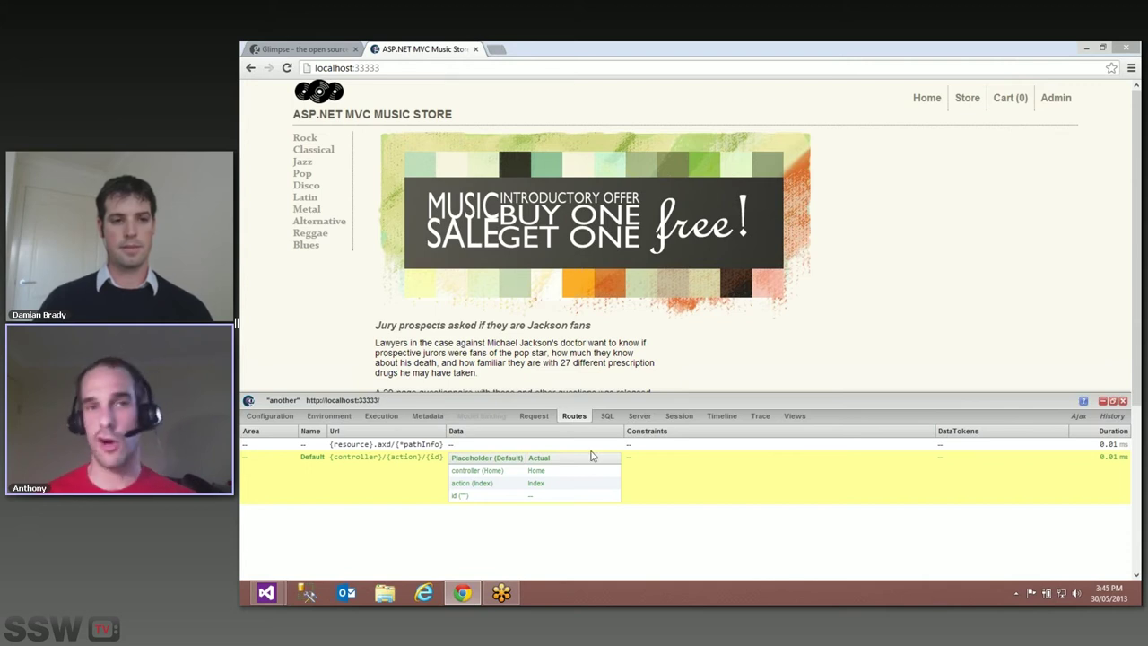
Browse the store's Rock genre and check the route data Glimpse reports for that page.
left_click(304, 140)
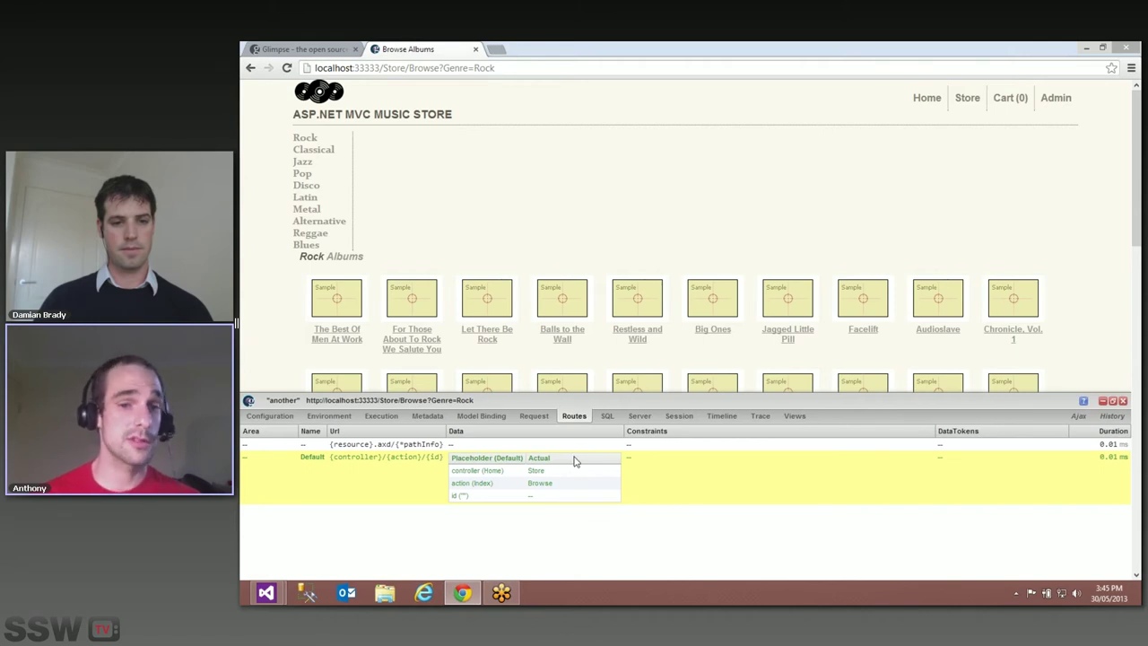
scroll(571, 457, "down", 1)
scroll(572, 457, "up", 1)
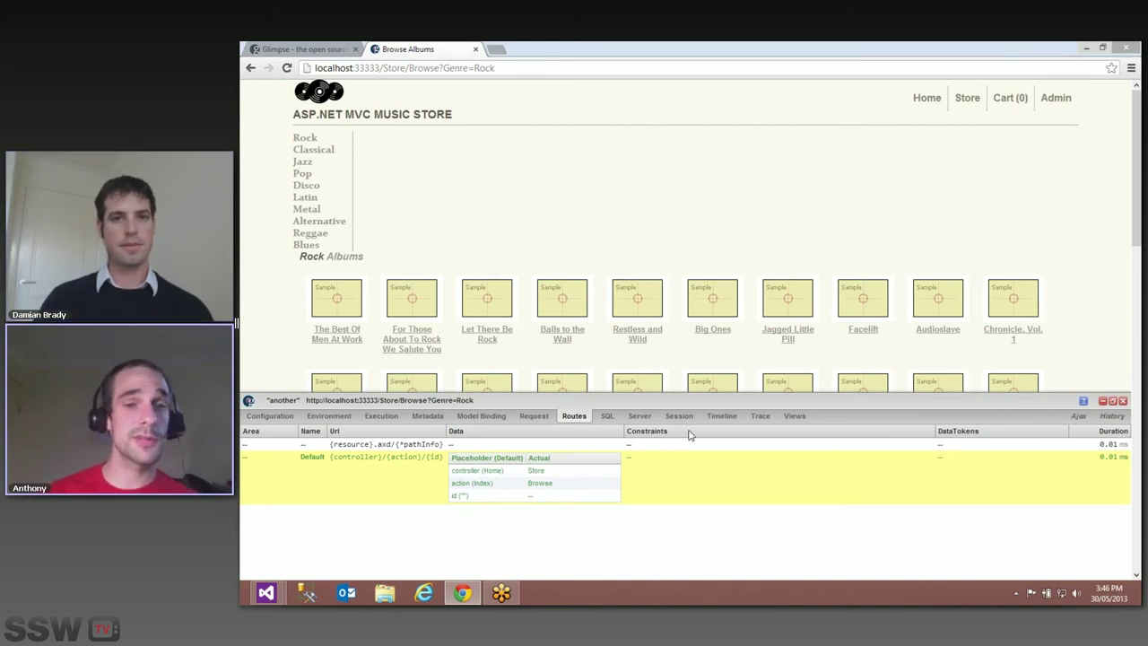
Examine the Execution details and elapsed times of the controller methods for the Rock genre request.
left_click(391, 421)
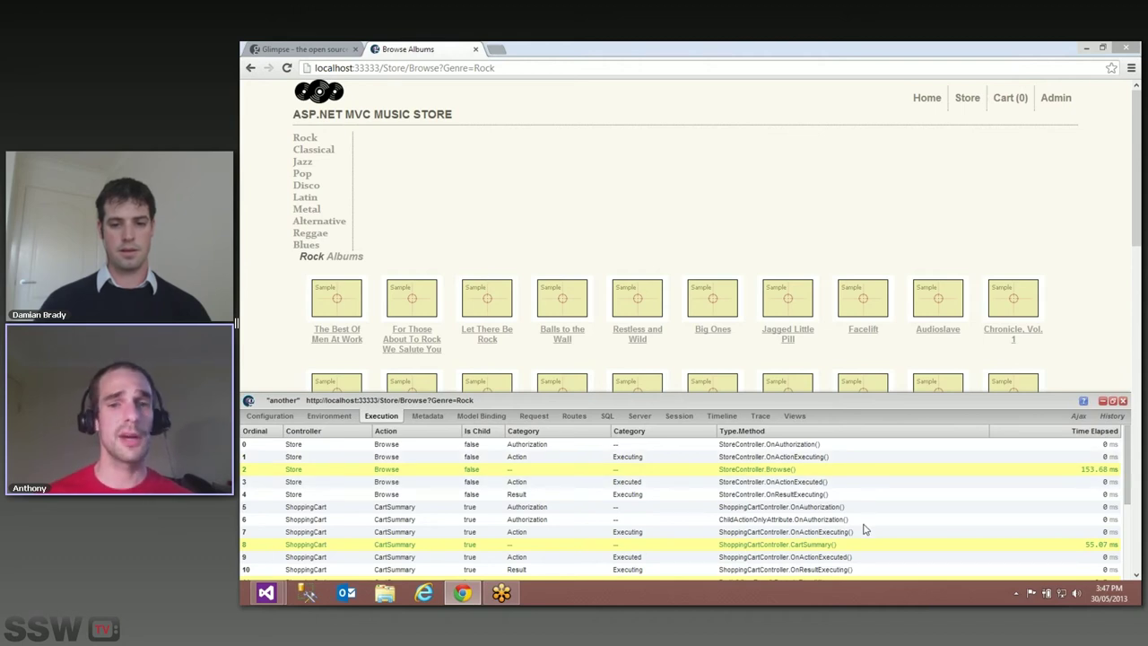
scroll(874, 520, "down", 1)
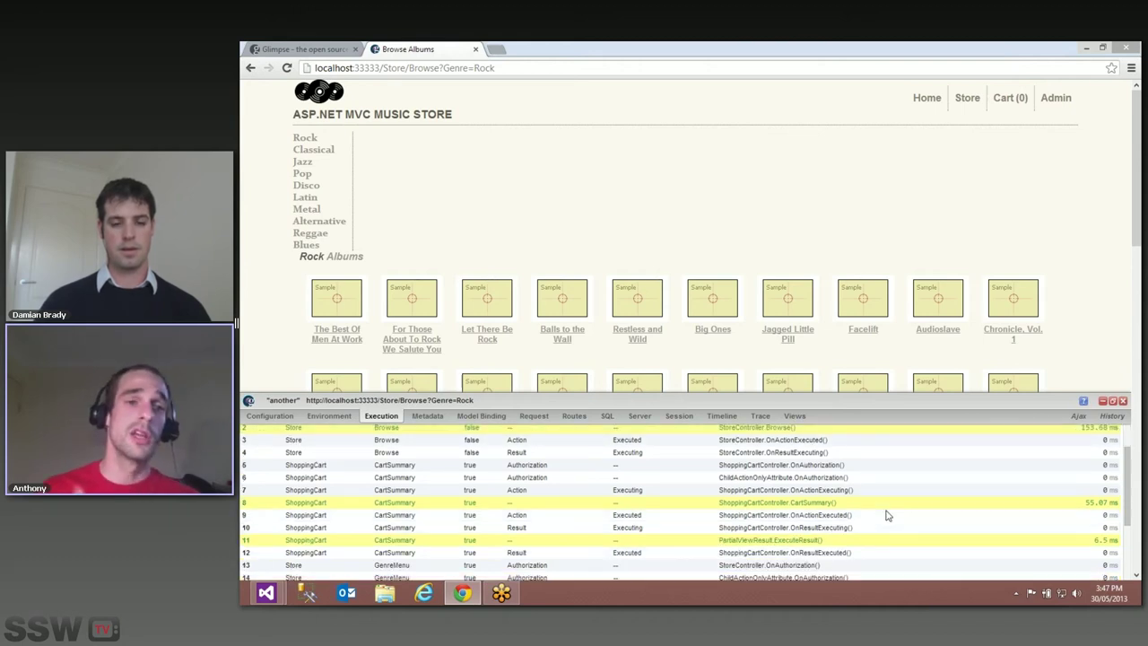
scroll(886, 515, "up", 1)
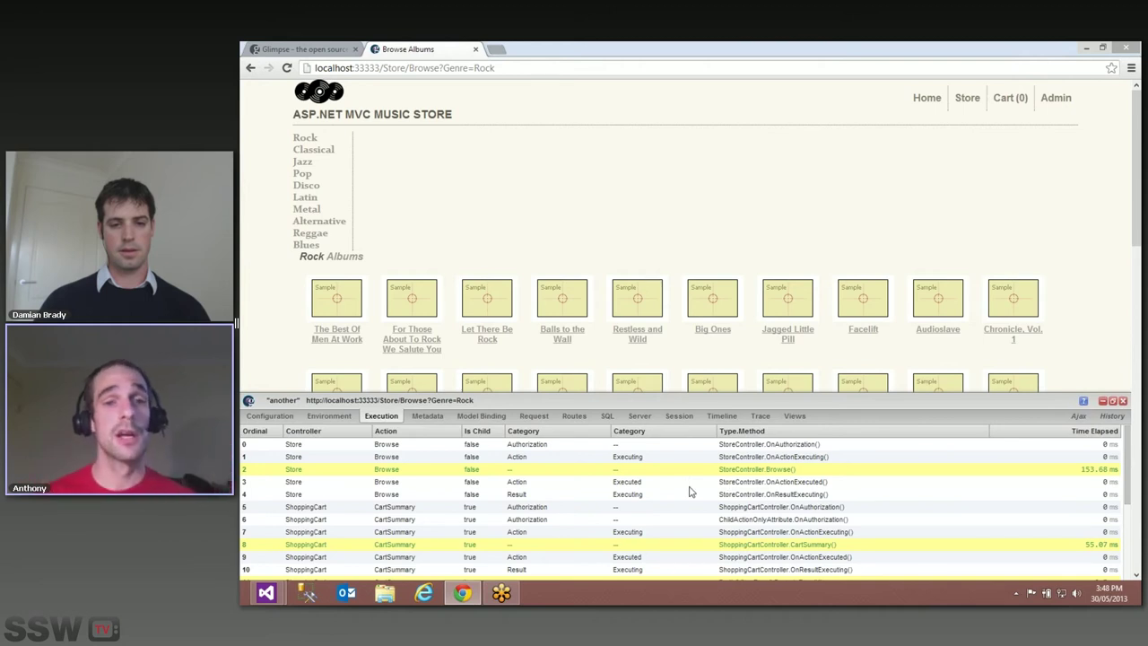
Show the request Timeline, enlarge the Glimpse area, and inspect the timing of the Store:Browse events.
left_click(724, 417)
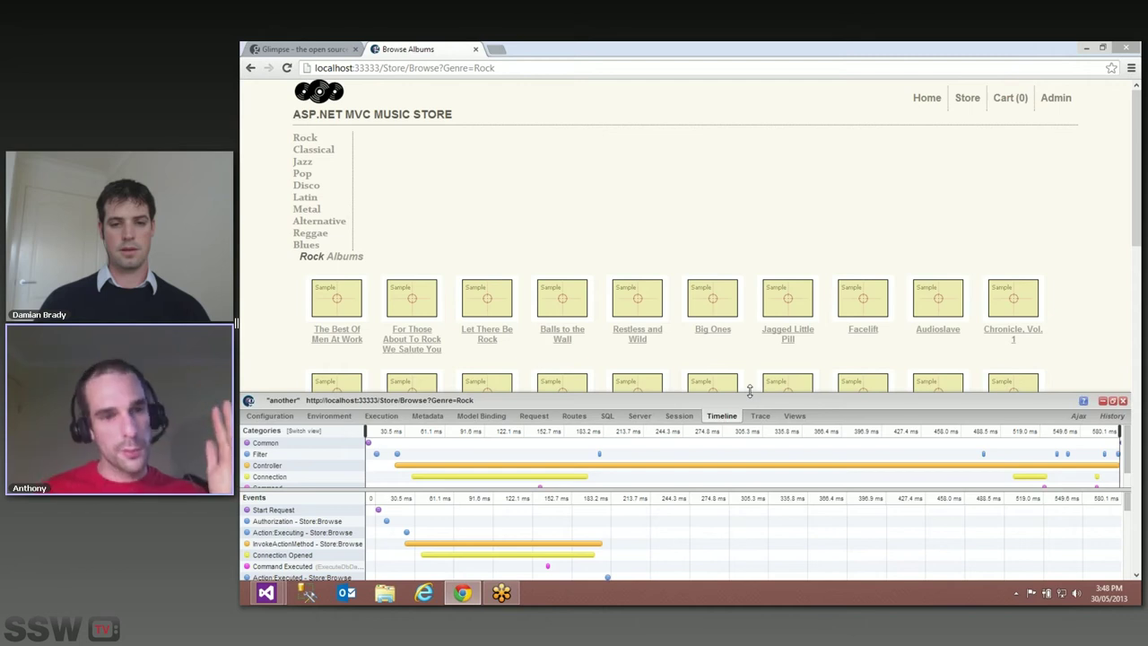
left_click_drag(750, 391, 819, 301)
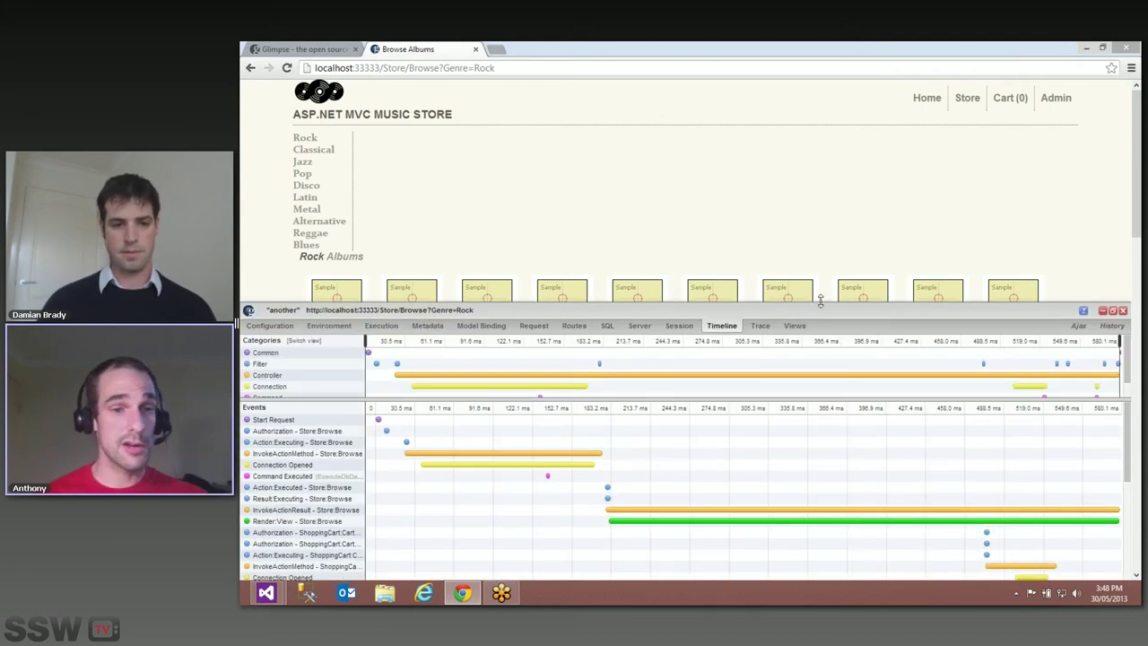
left_click_drag(819, 301, 820, 251)
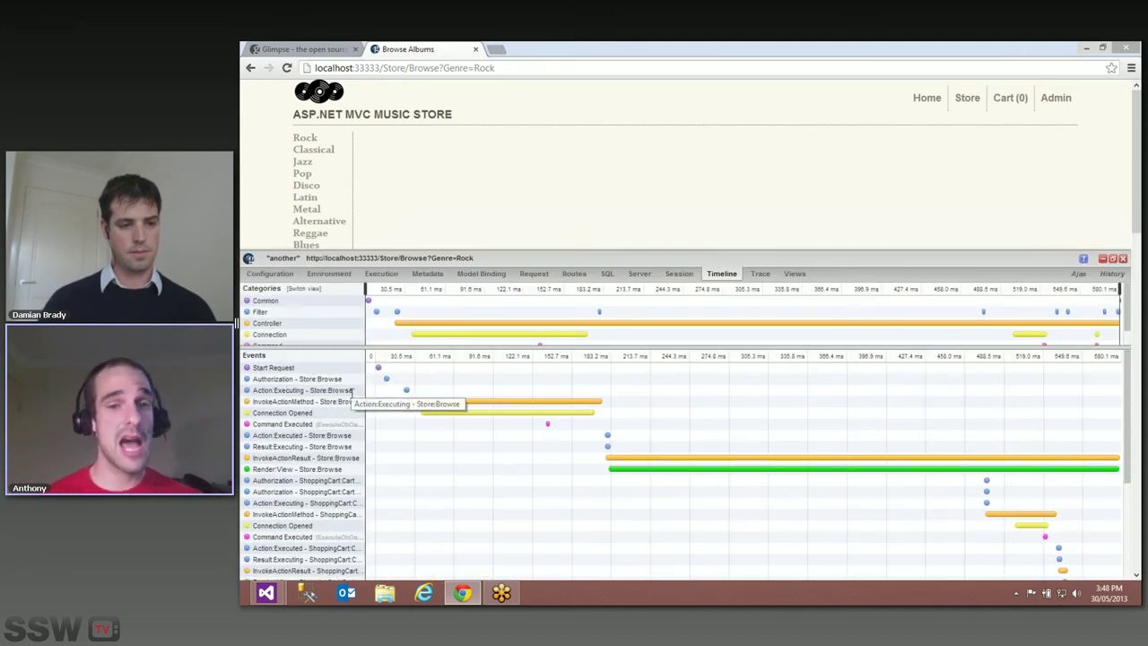
mouse_move(405, 392)
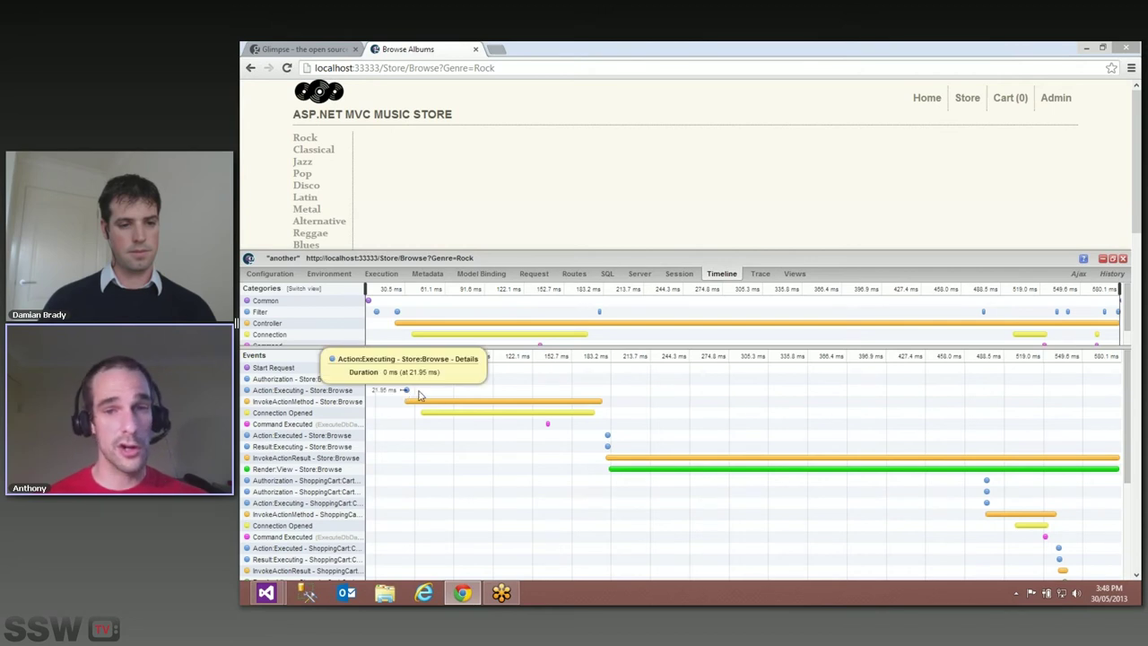
mouse_move(446, 404)
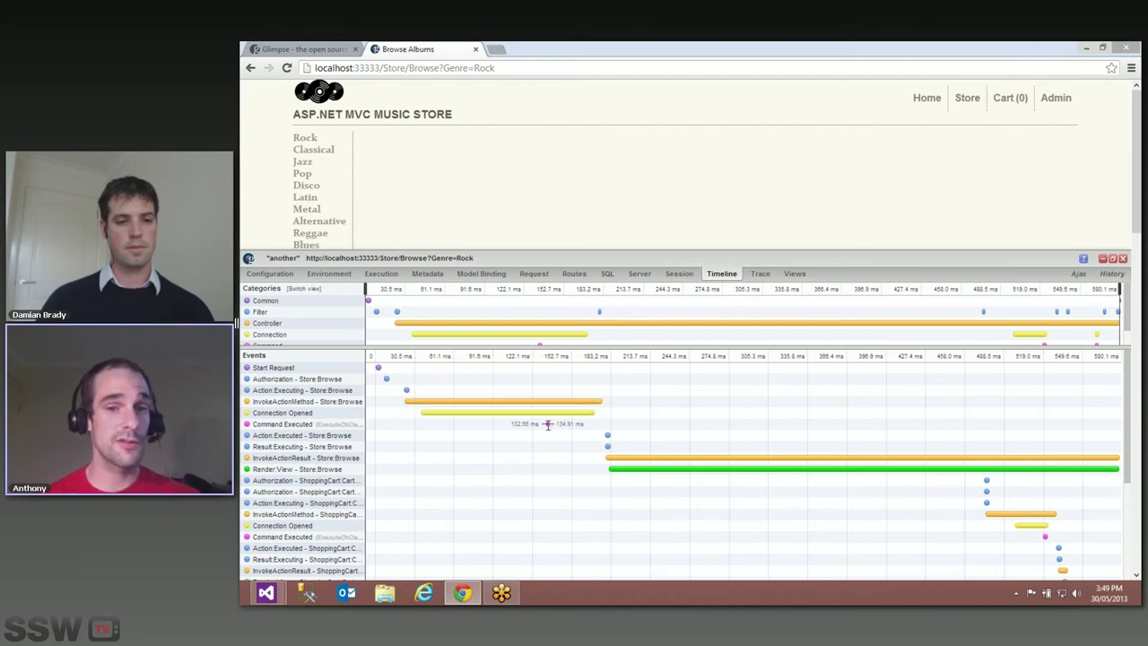
mouse_move(549, 425)
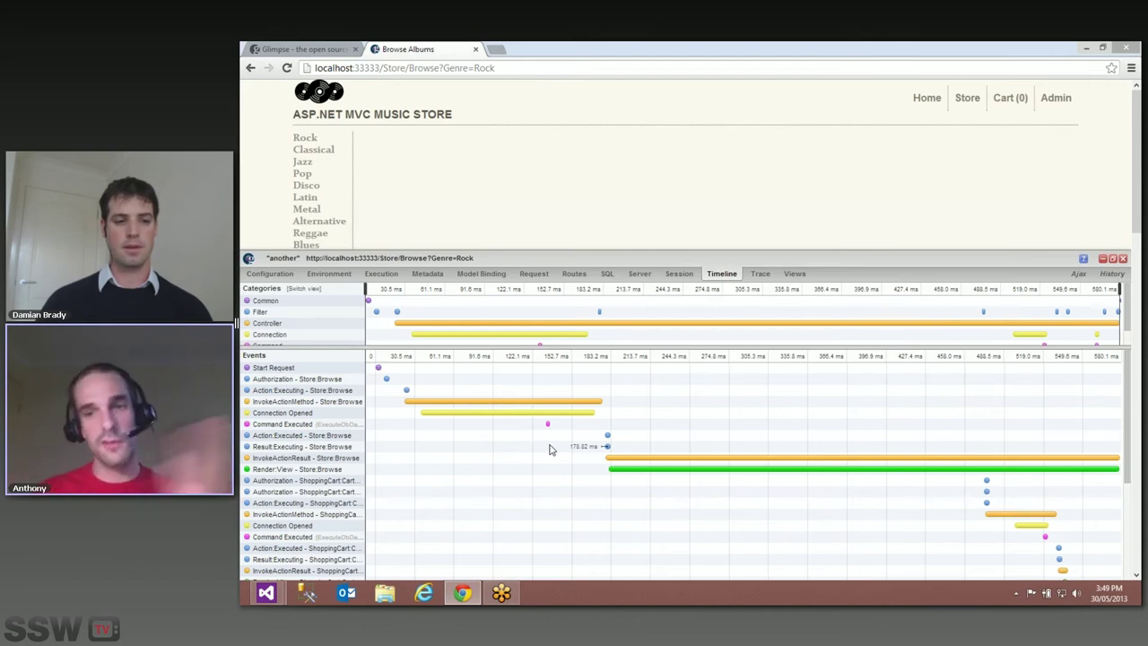
mouse_move(581, 467)
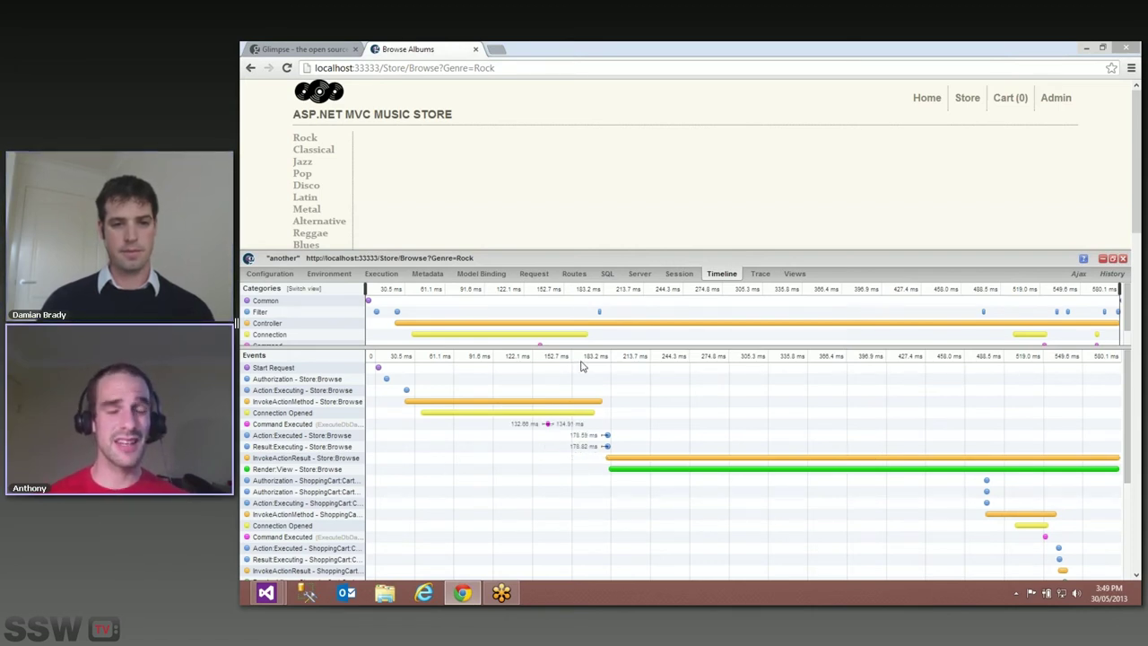
Review the SQL commands executed for the Rock genre page, including their parameters and durations.
left_click(606, 275)
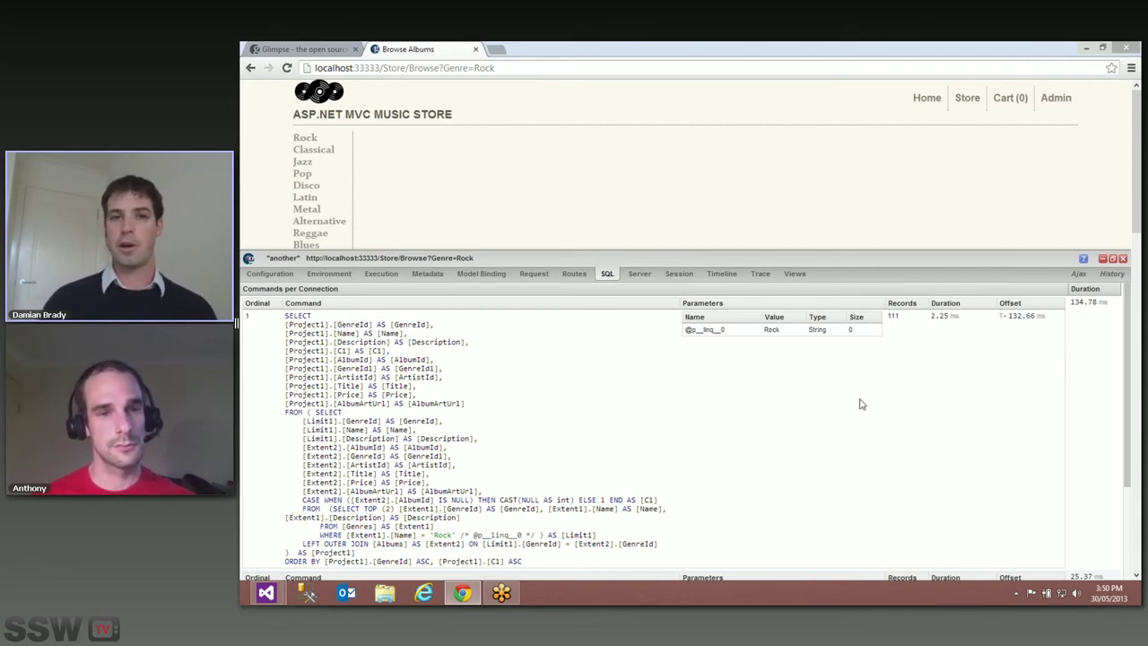
scroll(863, 401, "down", 1)
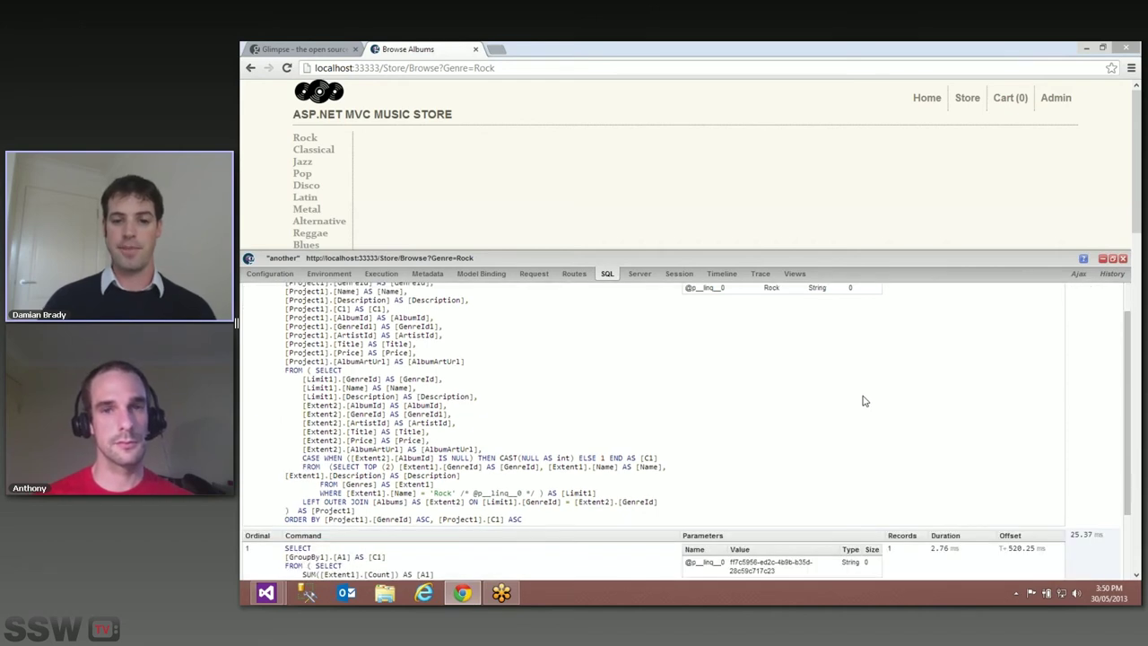
scroll(862, 401, "down", 1)
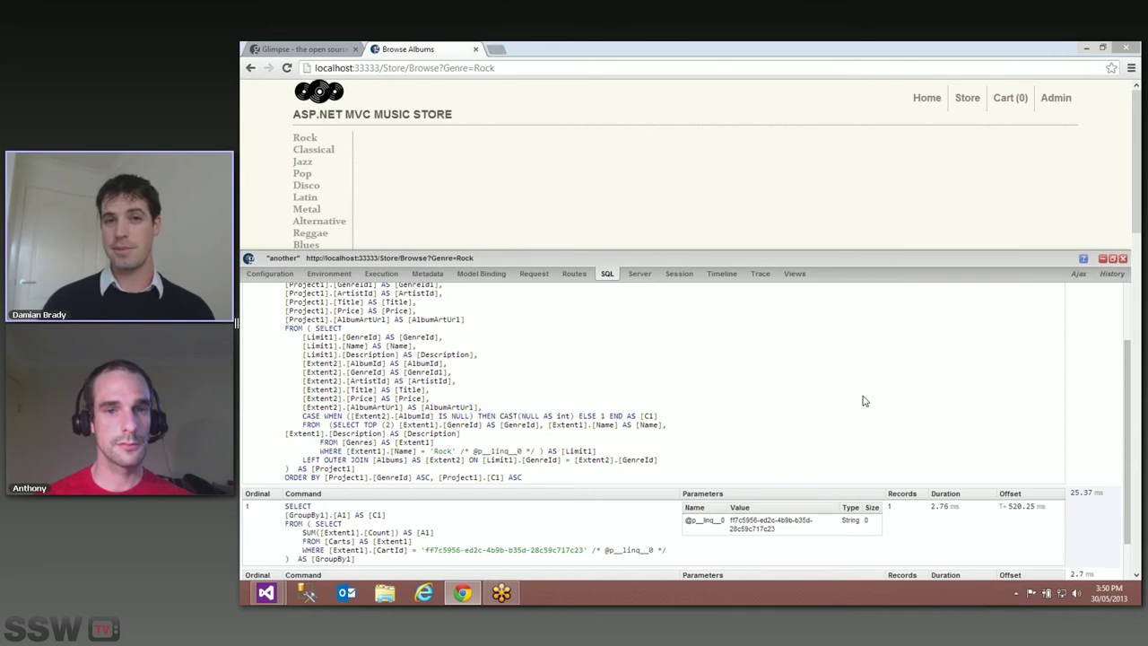
Compare the record counts, durations and parameters of the Rock page's SQL commands, dismissing the Skype presence warning.
scroll(862, 401, "down", 1)
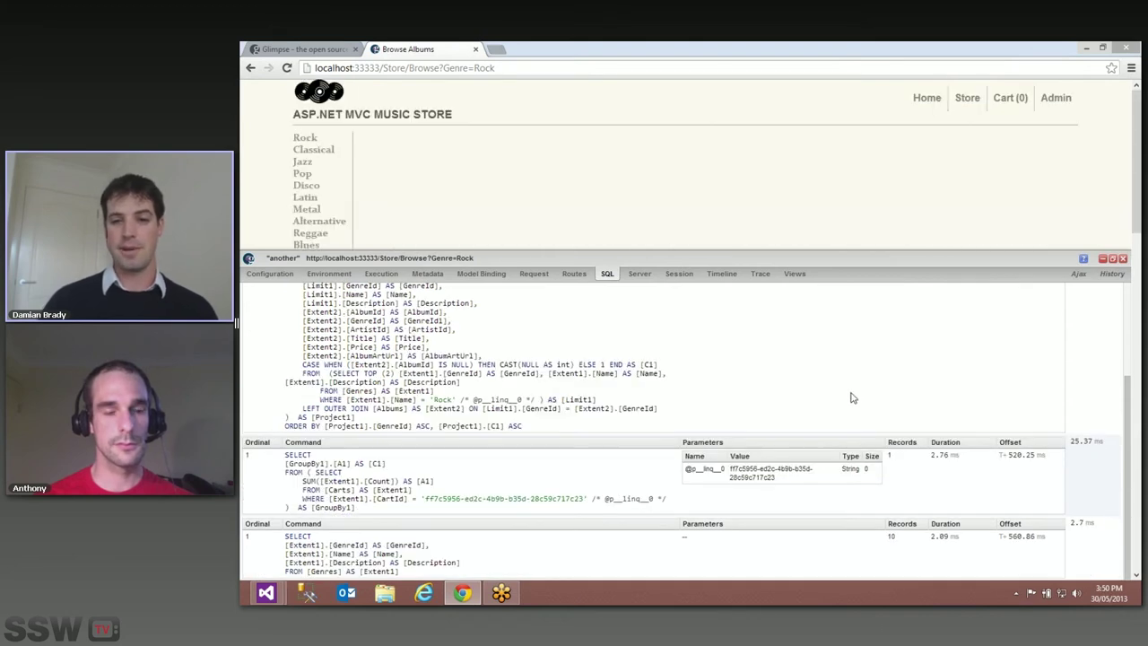
scroll(852, 397, "up", 3)
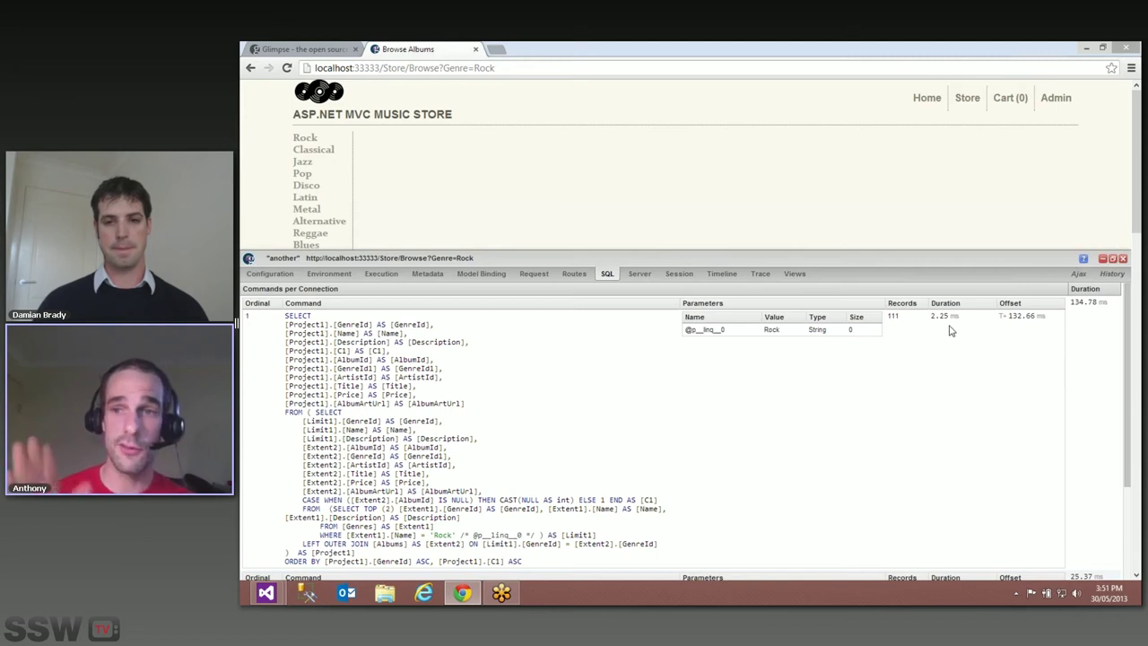
scroll(952, 358, "down", 1)
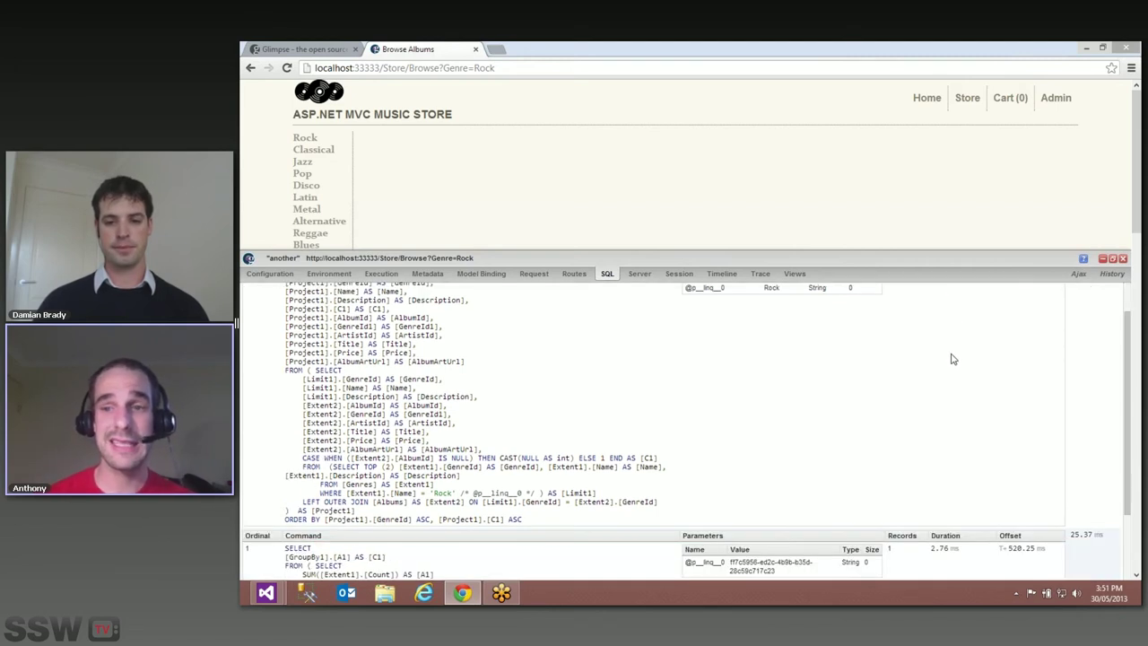
scroll(952, 358, "down", 2)
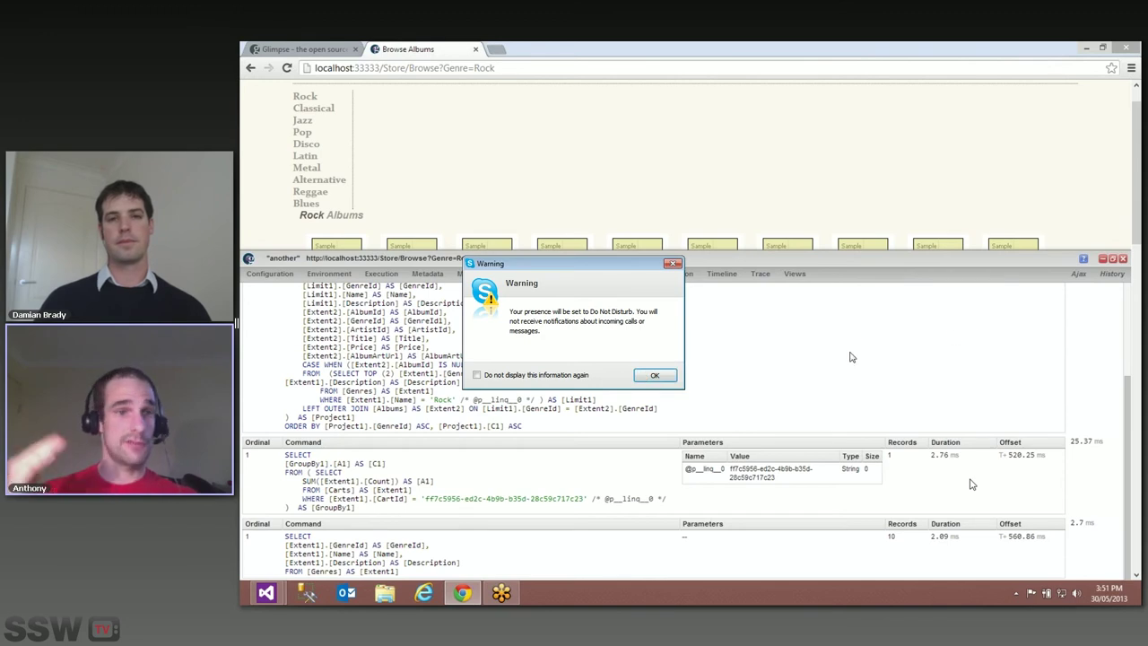
left_click(647, 375)
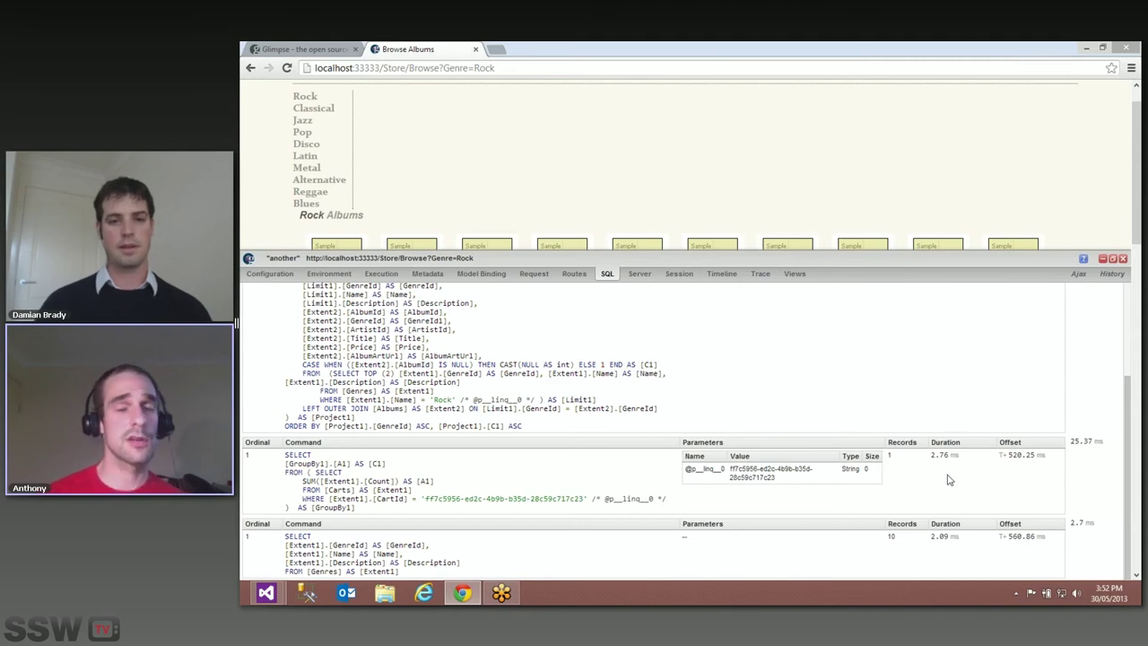
scroll(896, 458, "up", 5)
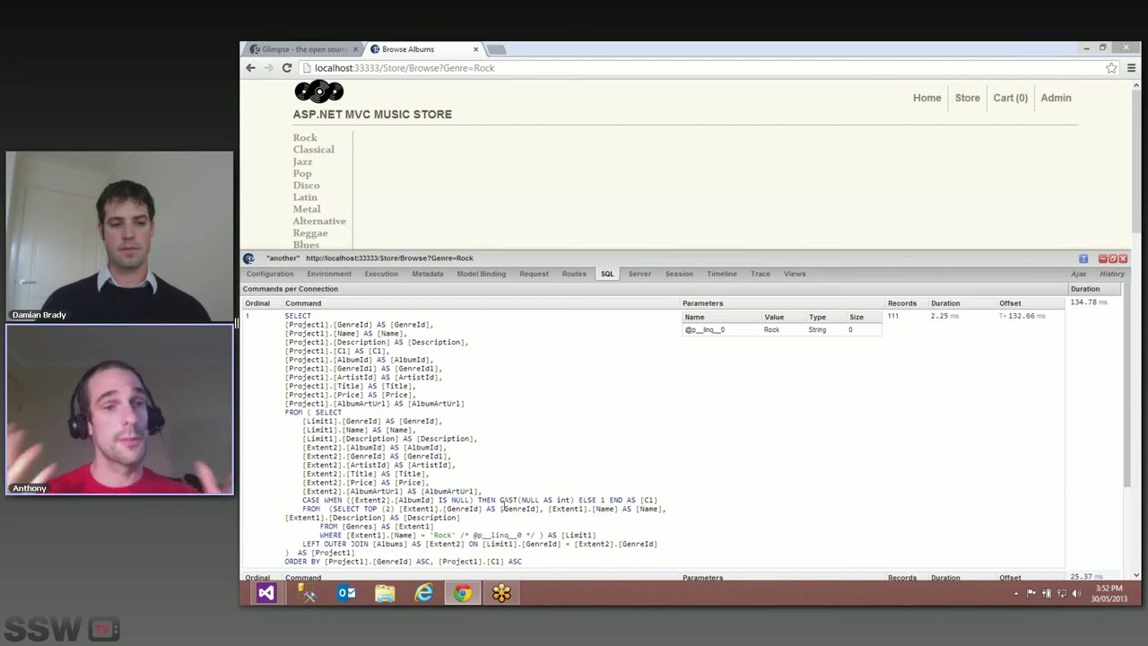
left_click_drag(455, 536, 429, 536)
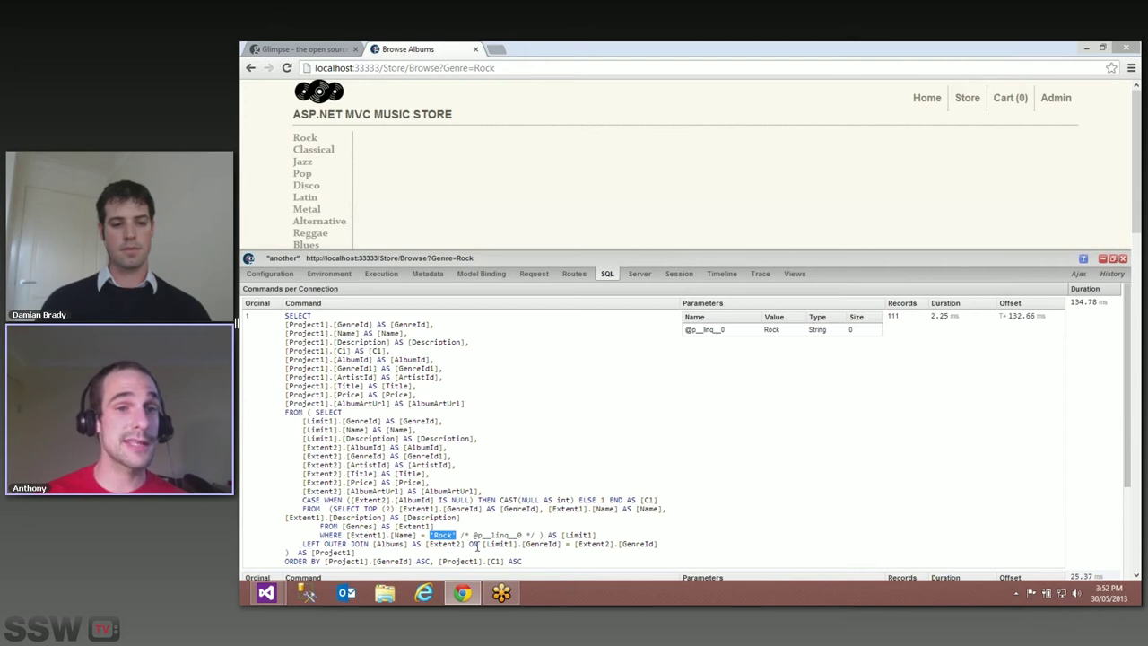
left_click_drag(536, 536, 427, 537)
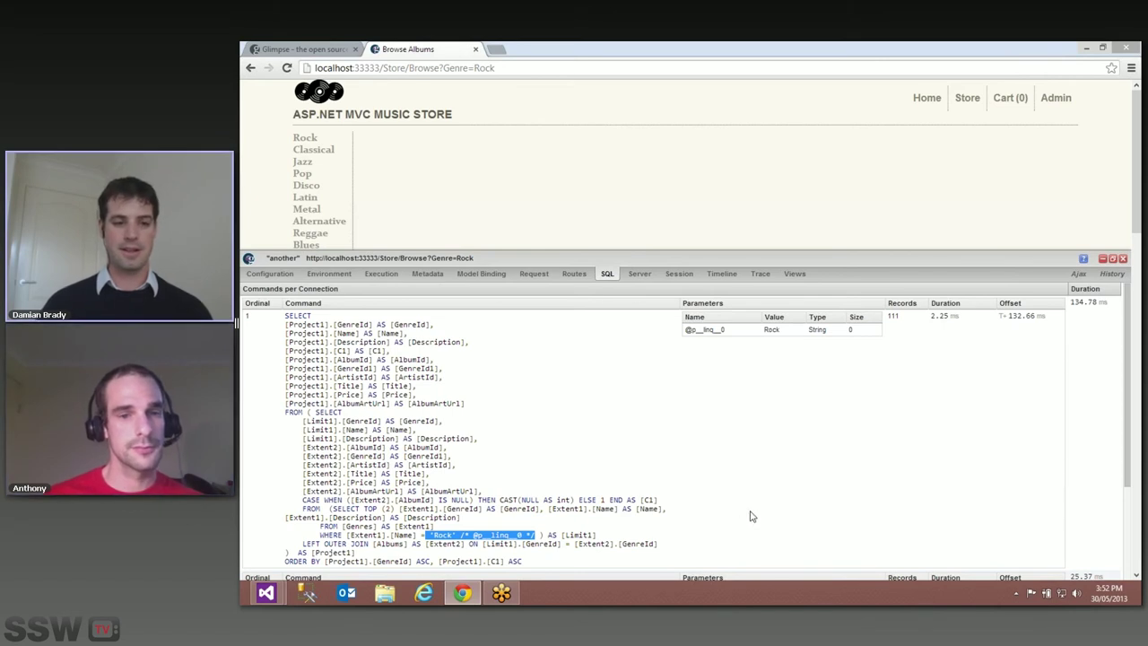
scroll(628, 511, "down", 1)
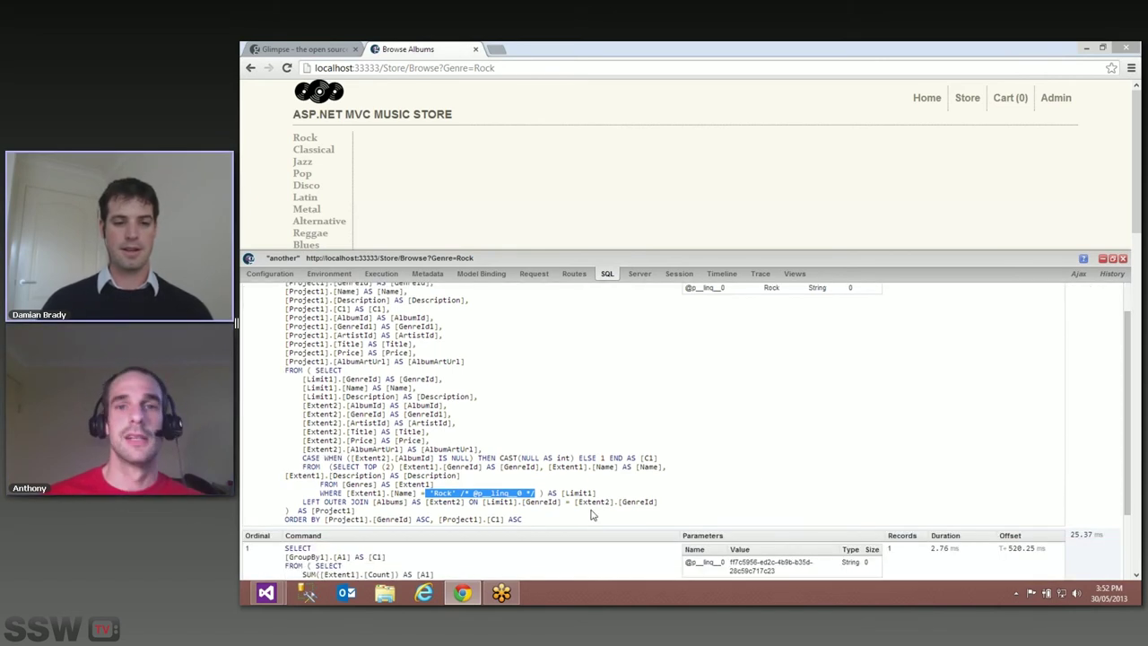
left_click(542, 518)
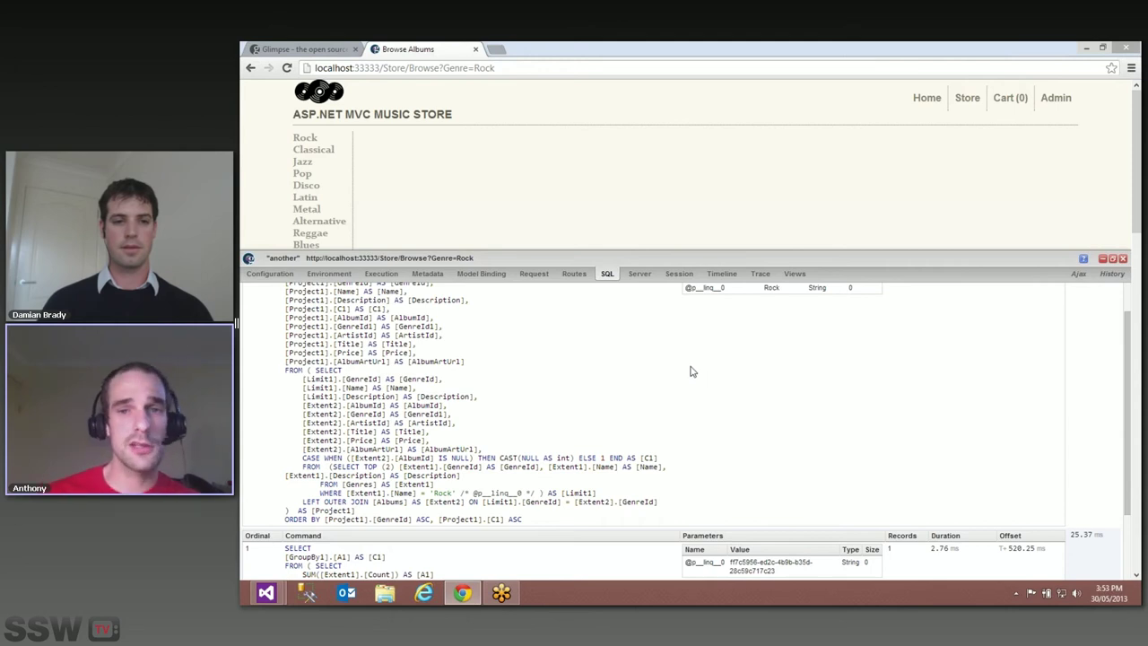
Go to the store's home page, show its Trace messages in Glimpse, and shrink the Glimpse area to reveal the whole banner.
left_click(350, 117)
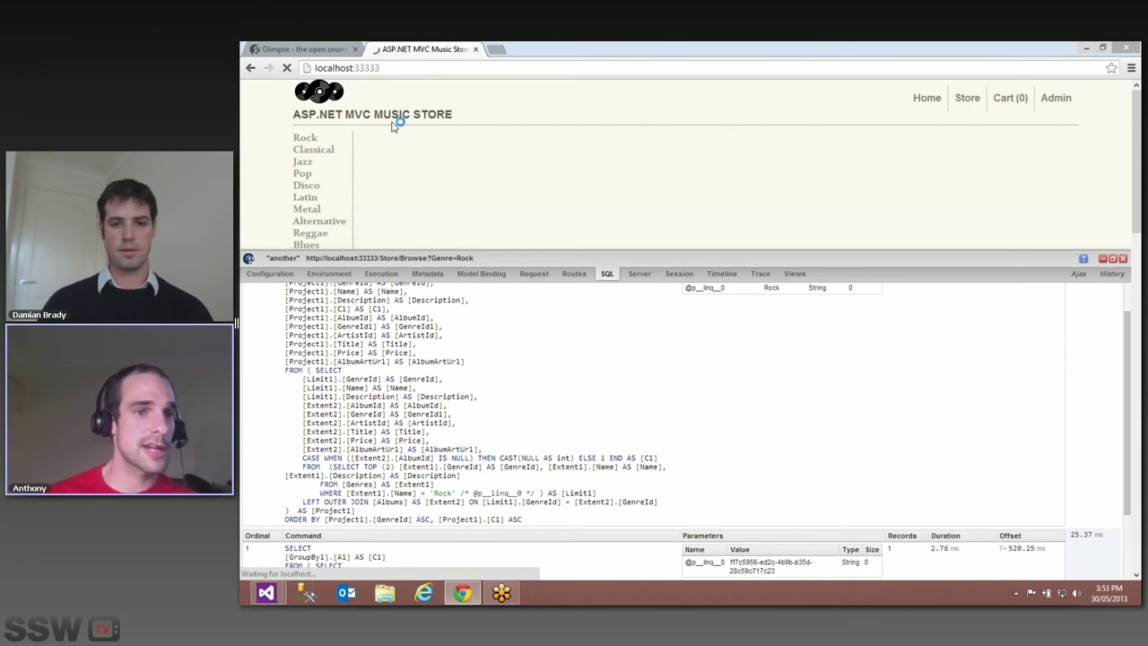
left_click(759, 274)
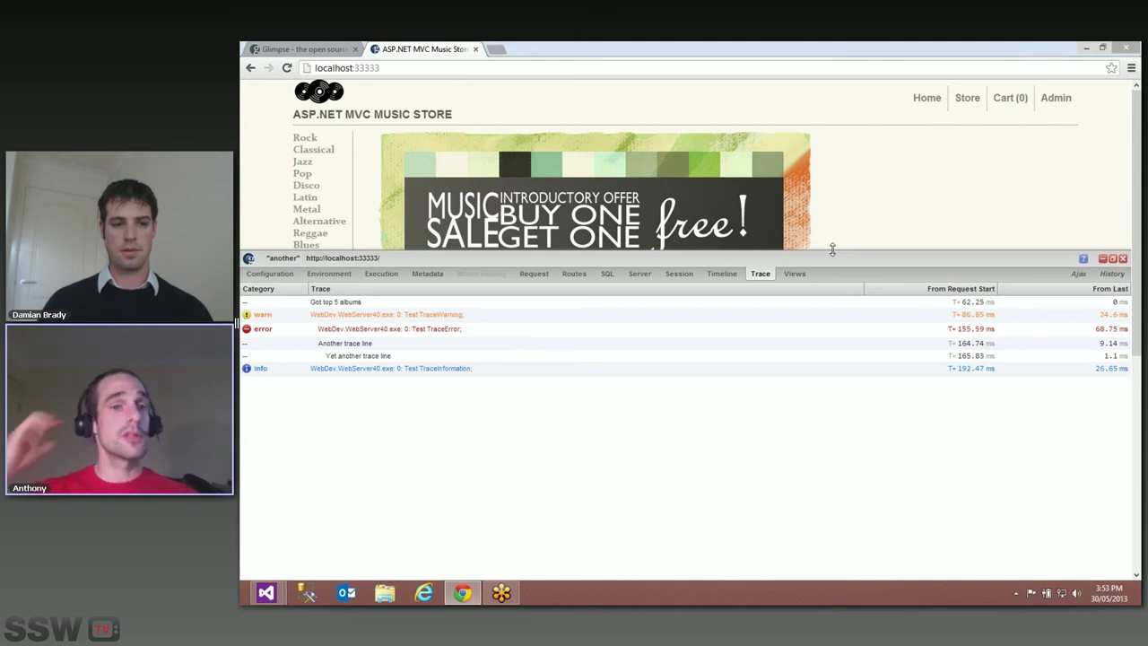
left_click(832, 256)
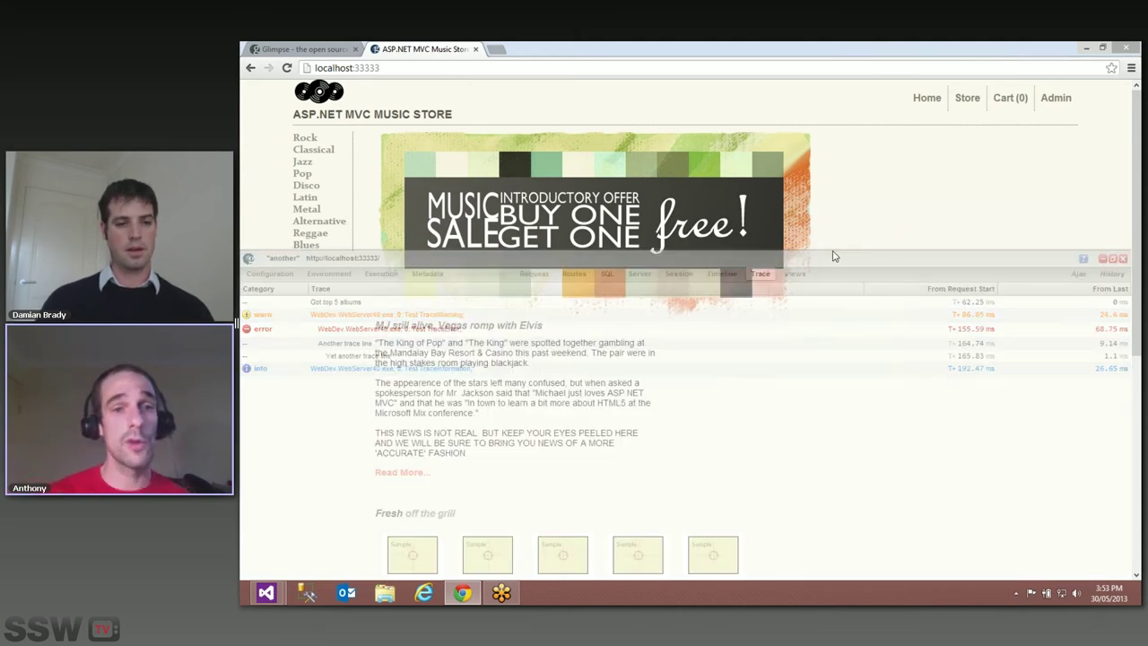
left_click_drag(832, 257, 681, 325)
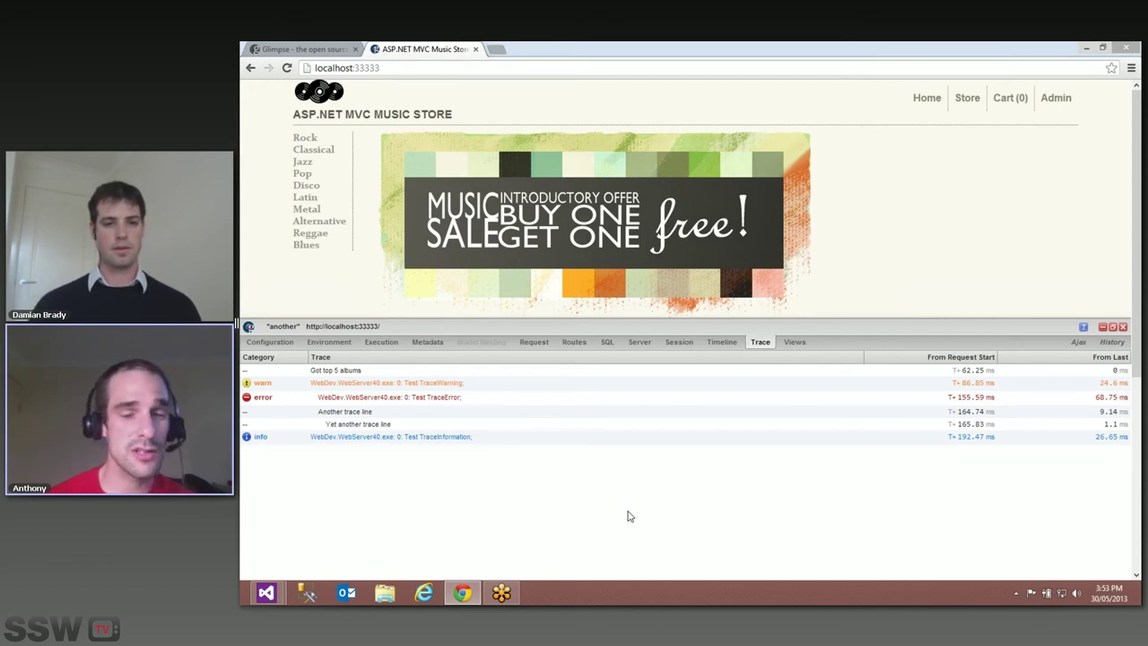
Examine the Views resolved for the home page, expanding and collapsing the paths searched by the WebFormViewEngine for the Index view.
left_click(794, 342)
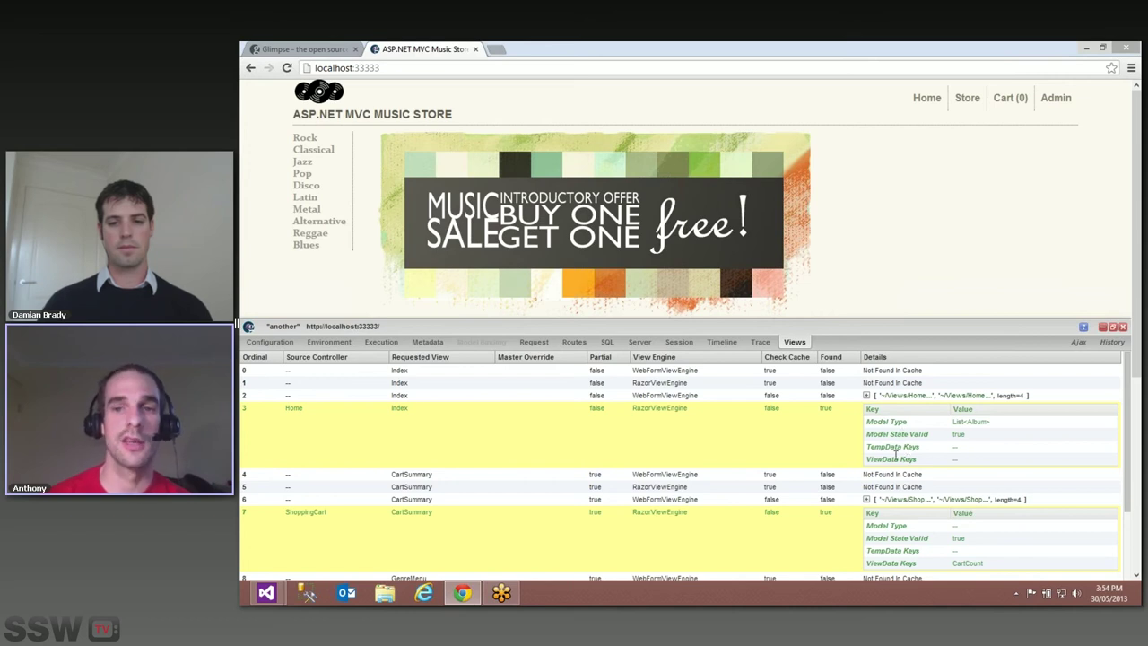
left_click(866, 396)
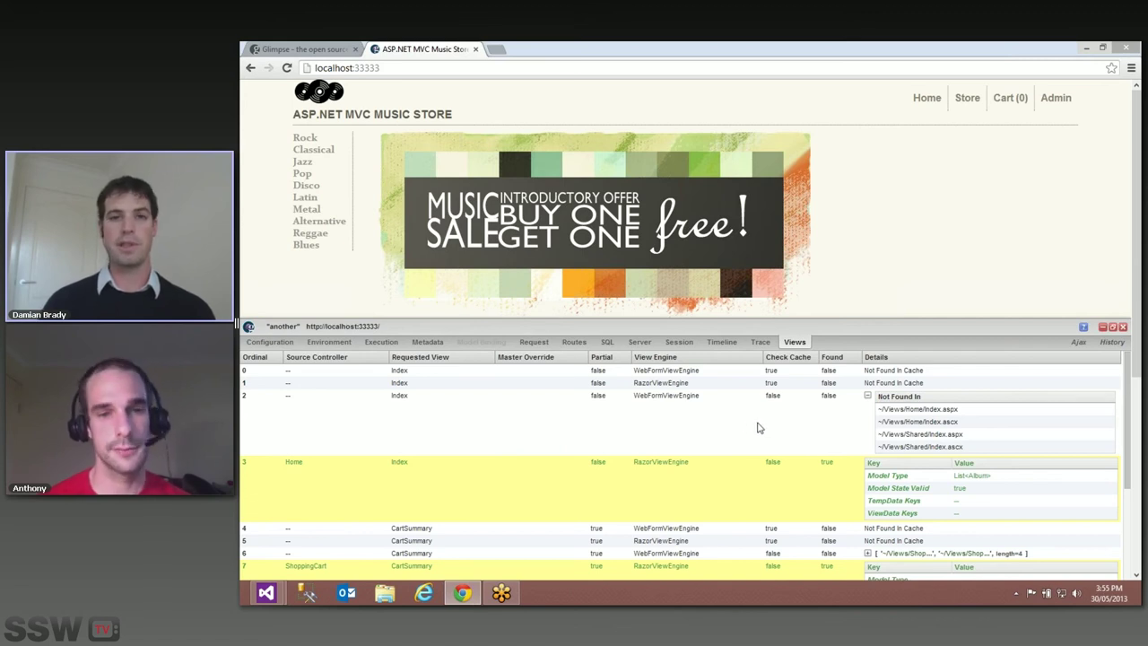
left_click(867, 395)
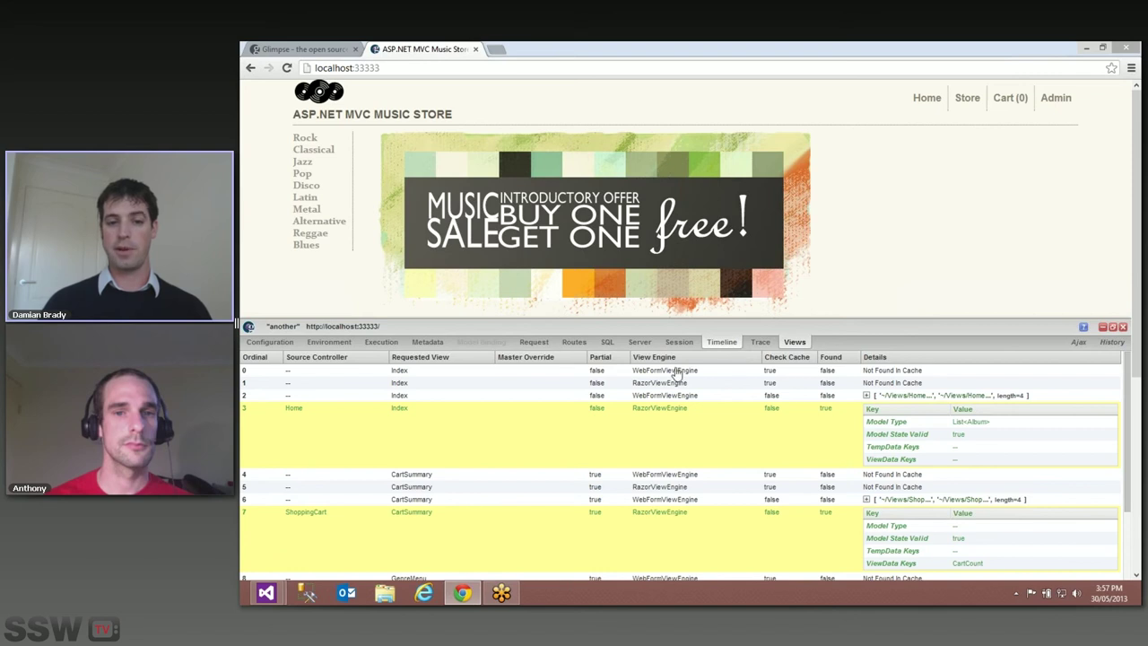
Show the home page's request Timeline and narrow its range to about 183 to 200 ms, around the end of InvokeActionMethod.
left_click(721, 341)
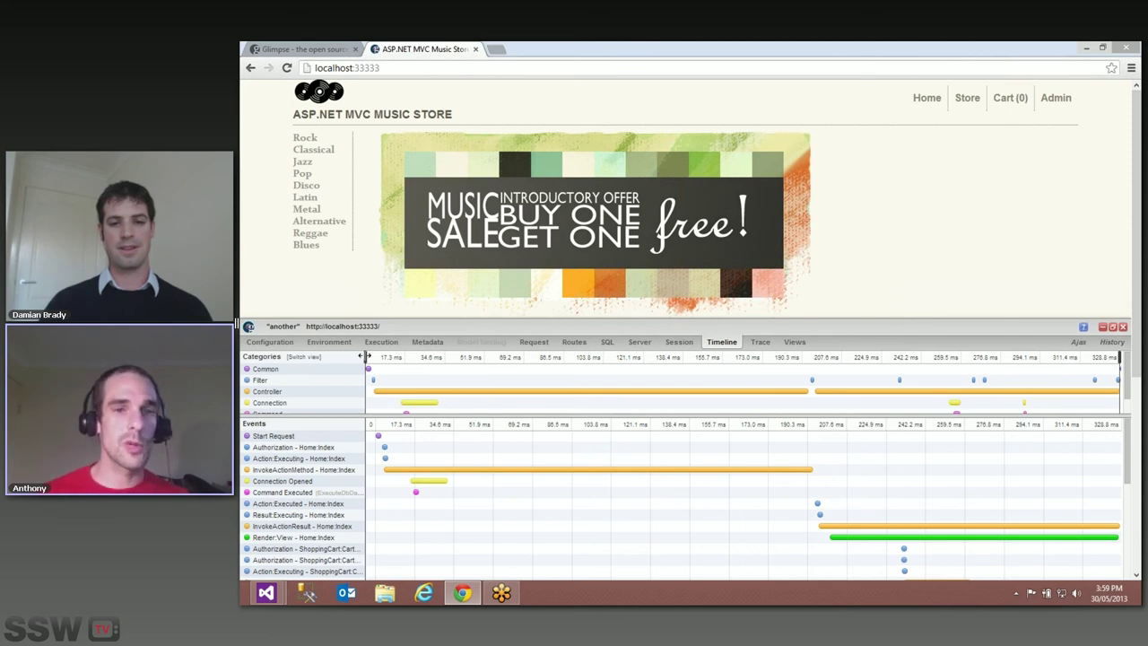
left_click_drag(366, 356, 698, 356)
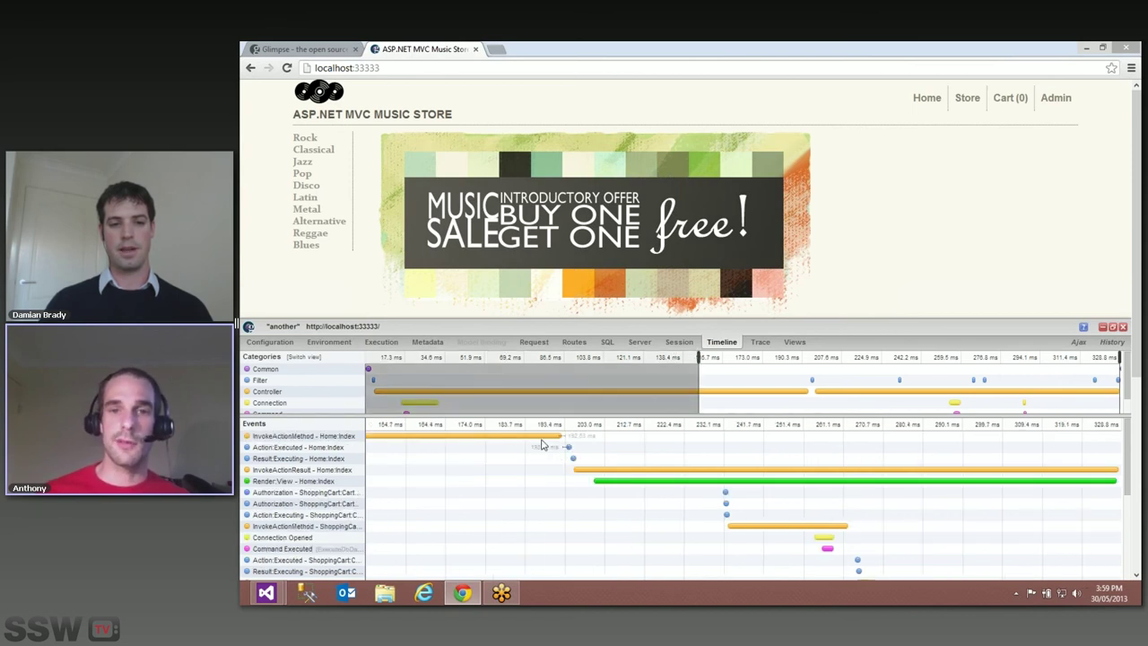
left_click_drag(906, 356, 823, 360)
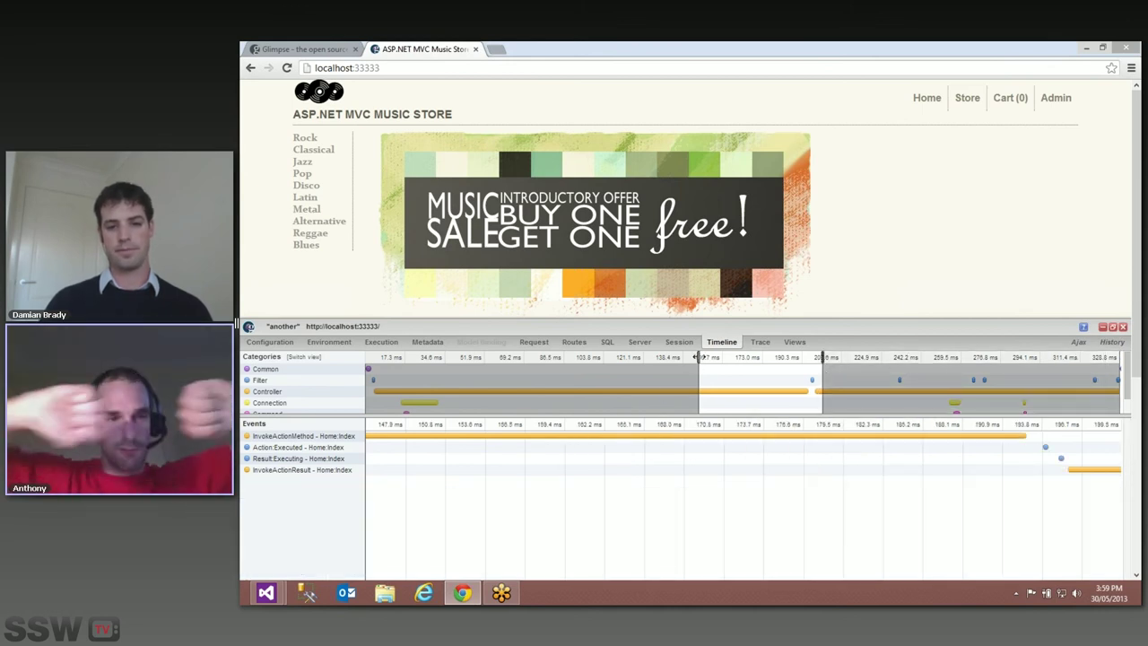
left_click_drag(697, 357, 784, 356)
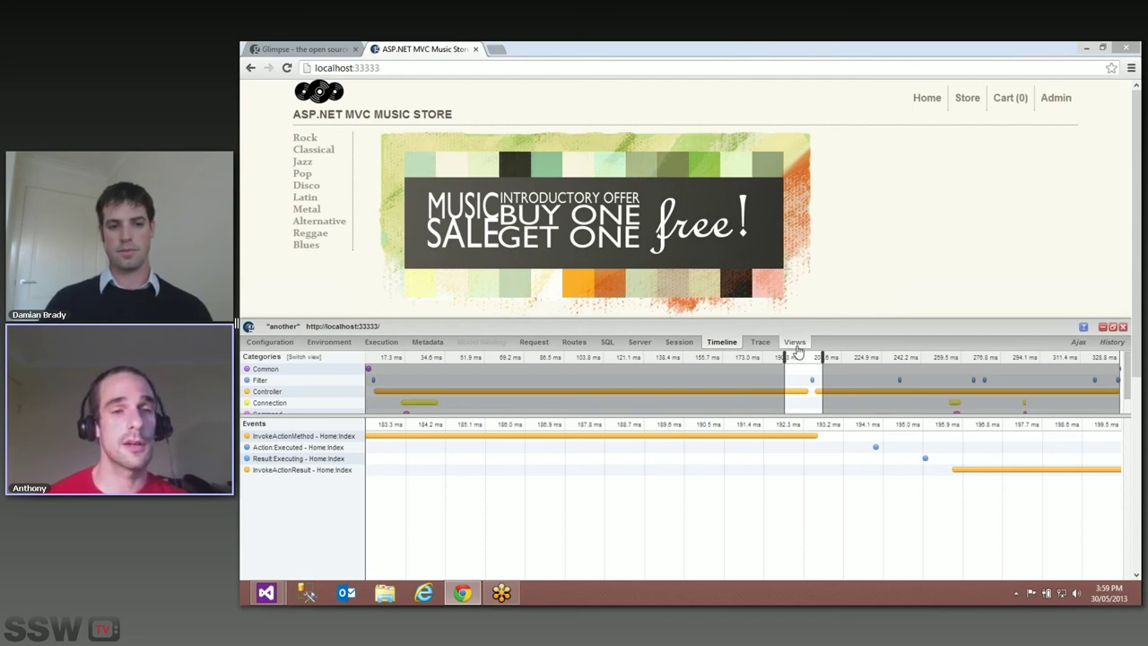
Switch the Timeline events to the table view and extend the selected range back to the full request.
left_click(309, 357)
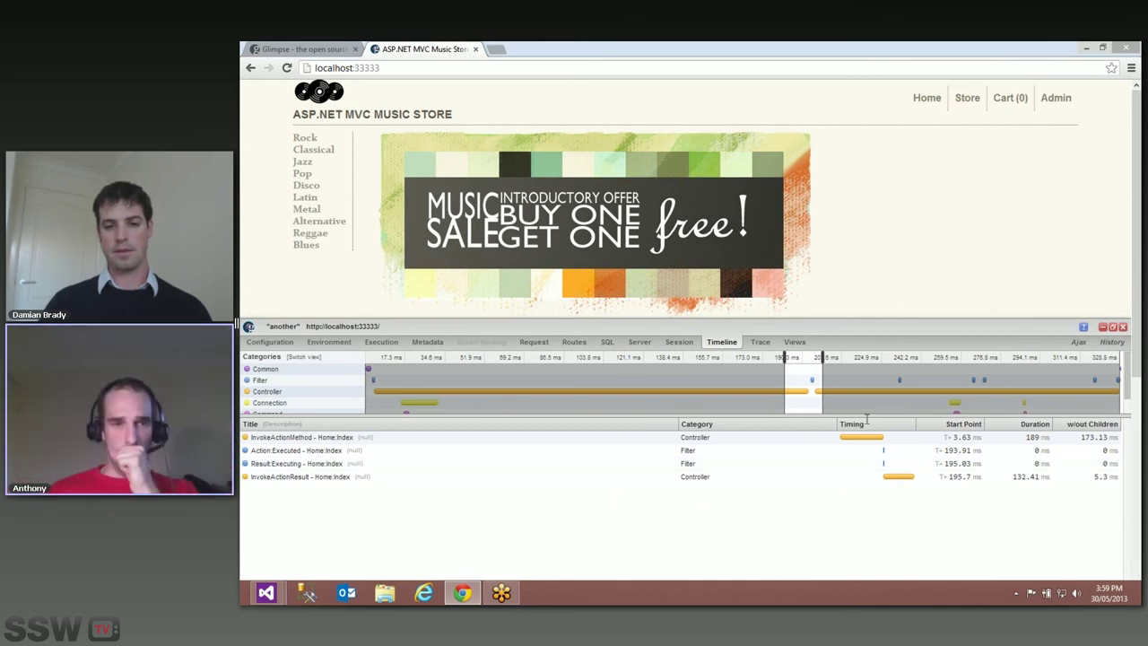
left_click_drag(784, 358, 365, 359)
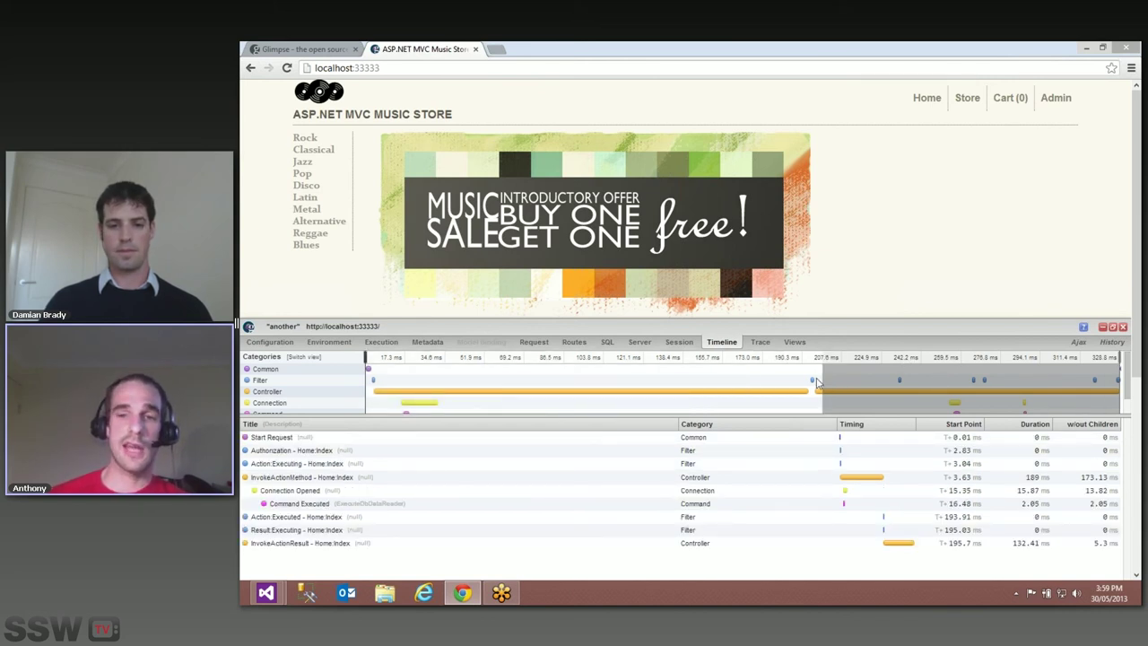
left_click(816, 382)
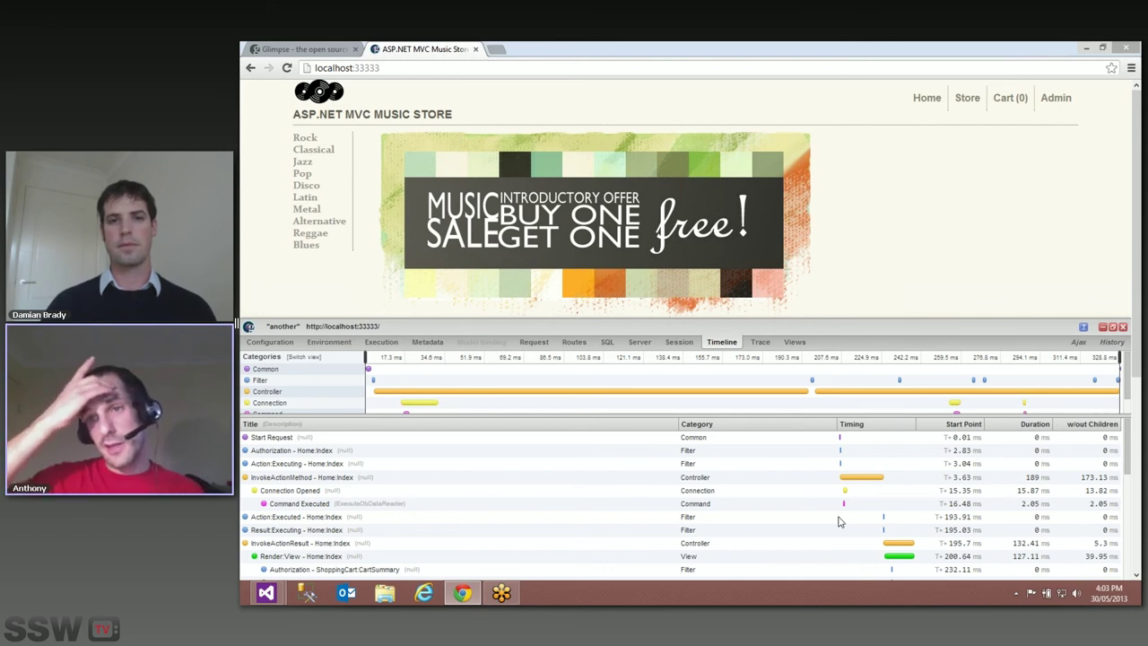
Minimise Glimpse on the store home page, and briefly show the browser's developer tools Console before closing it.
left_click(1103, 330)
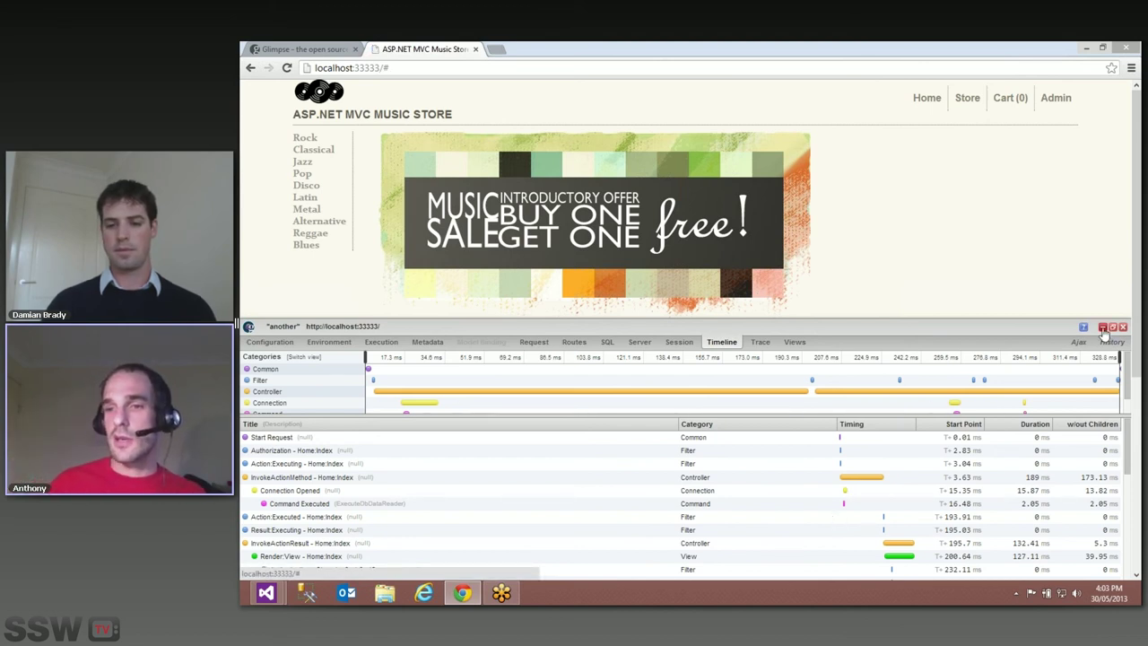
left_click(1103, 328)
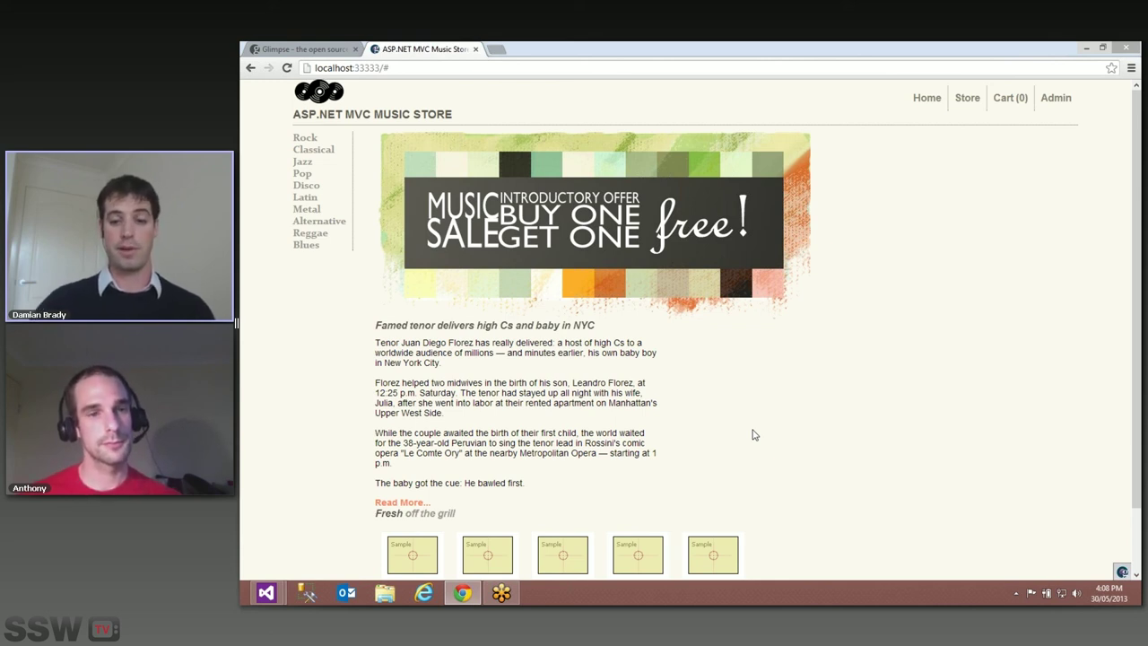
key("F12")
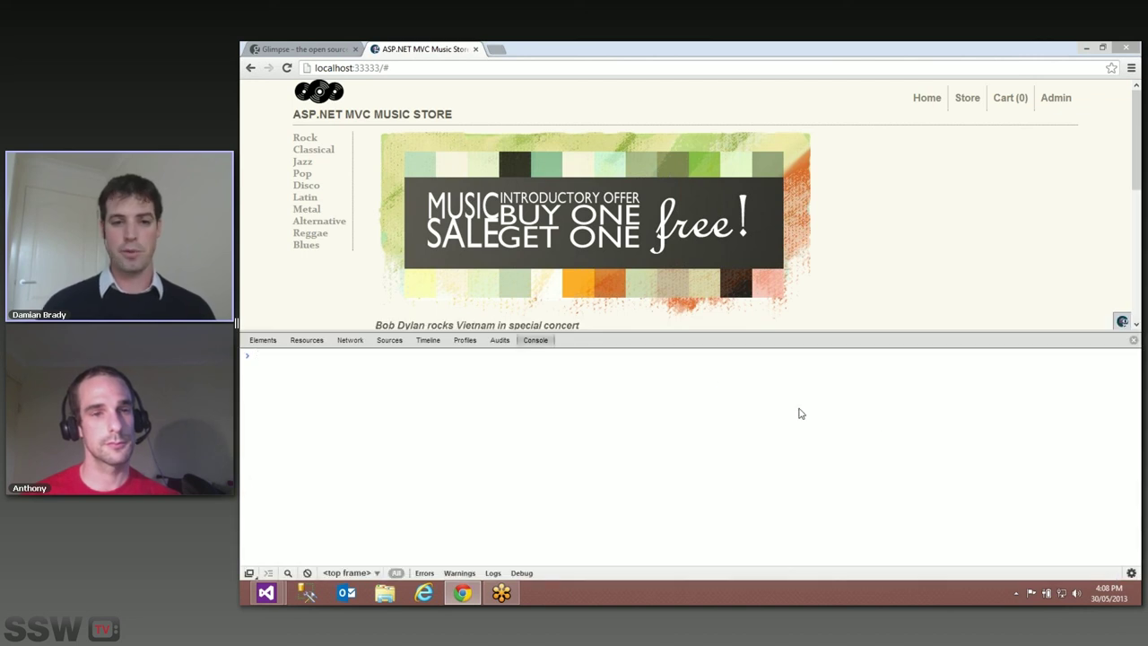
left_click(1133, 341)
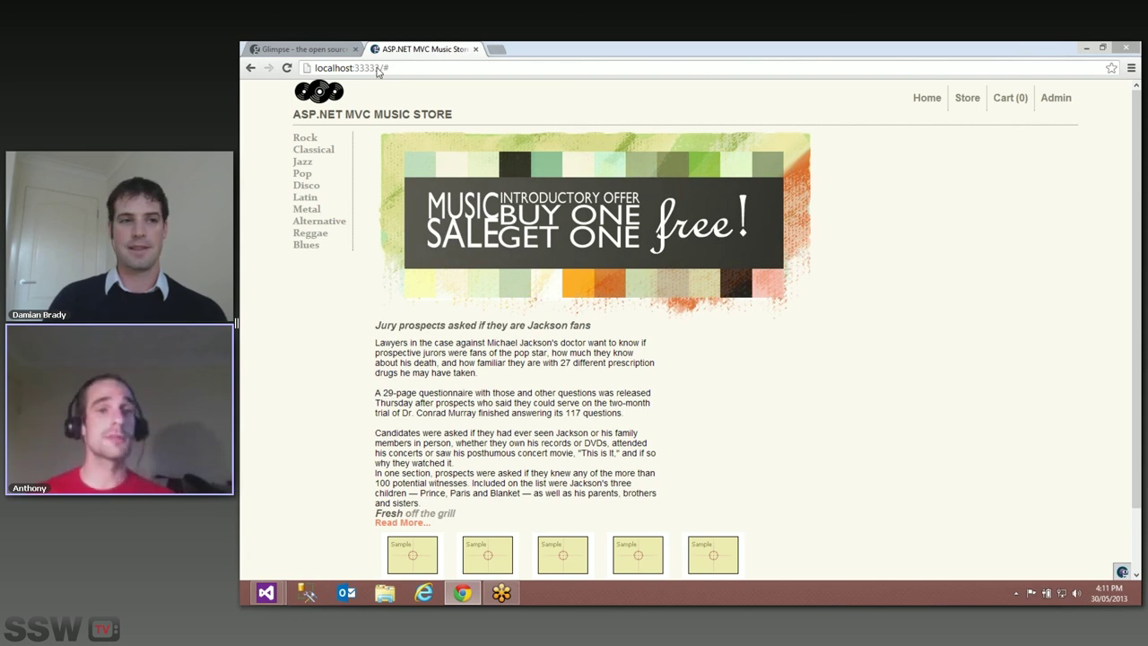
Return to the getglimpse.com home page and highlight the words "open source" in its tagline, clearing the highlight again.
left_click(300, 50)
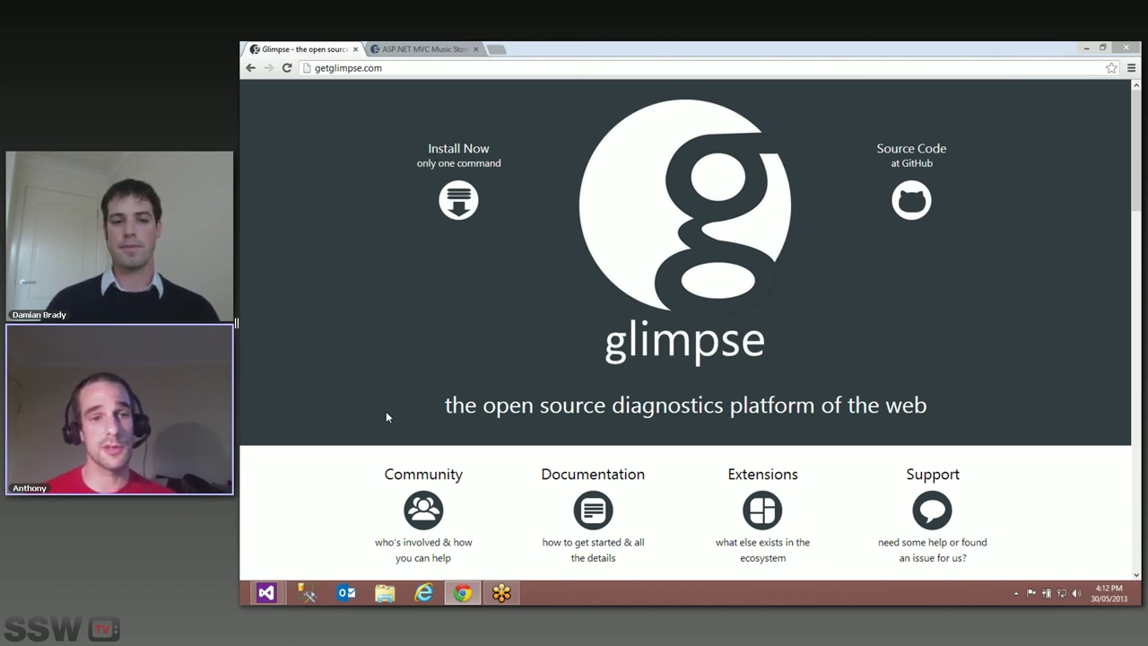
left_click_drag(483, 408, 606, 410)
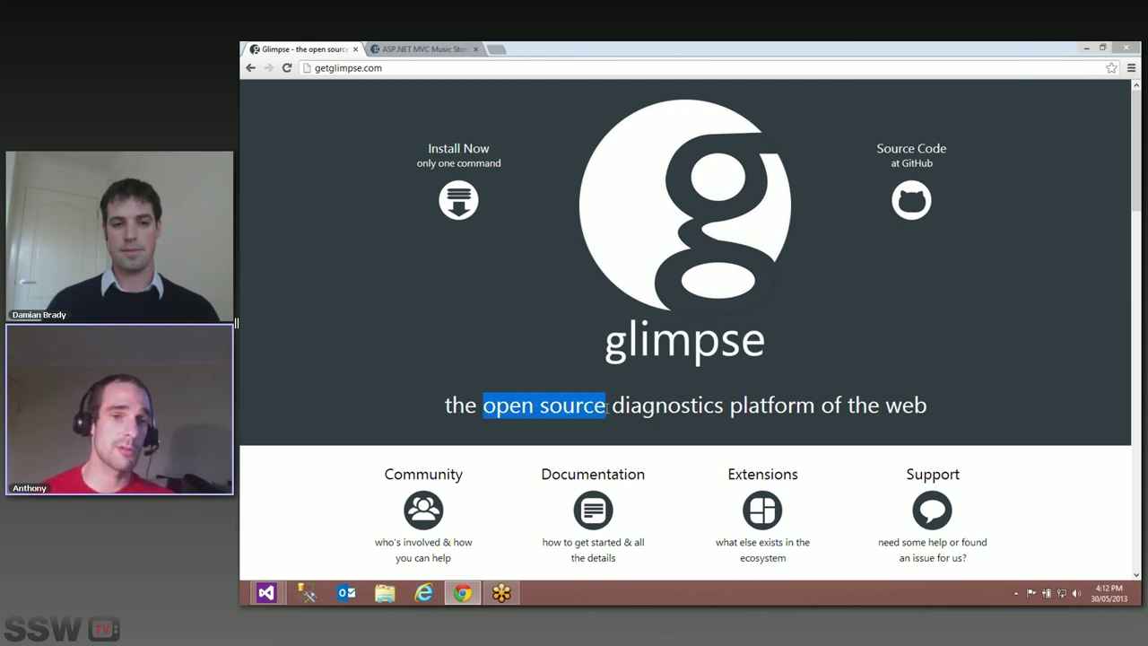
left_click(664, 426)
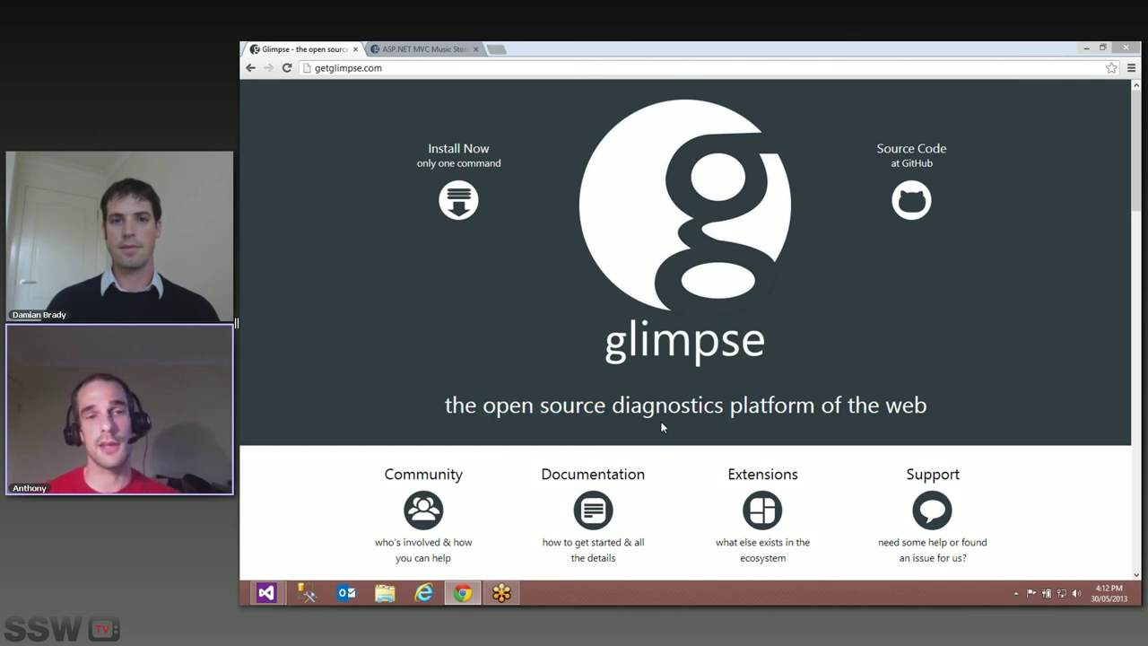